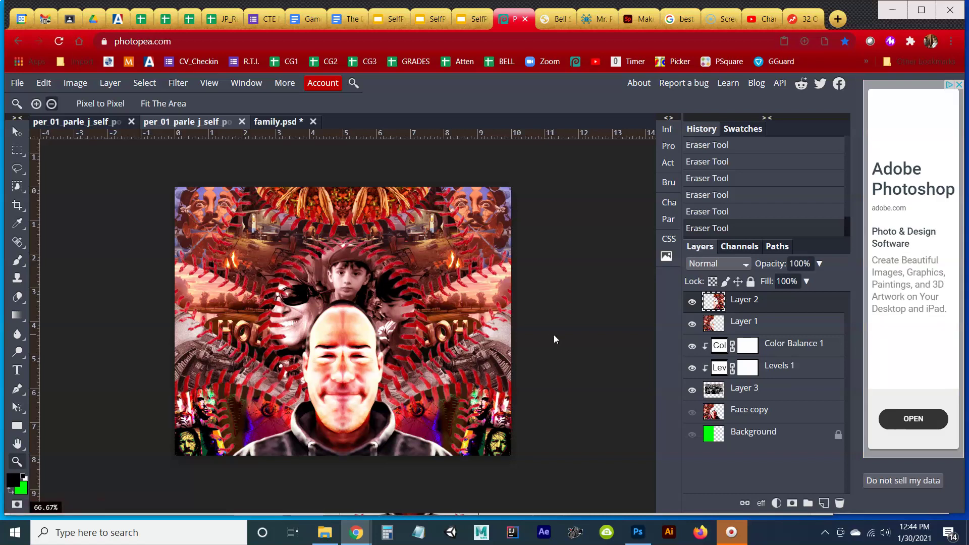
- Stamp all visible layers into a new merged Layer 2 and hide the original layers beneath
key("ctrl+alt+shift+e")
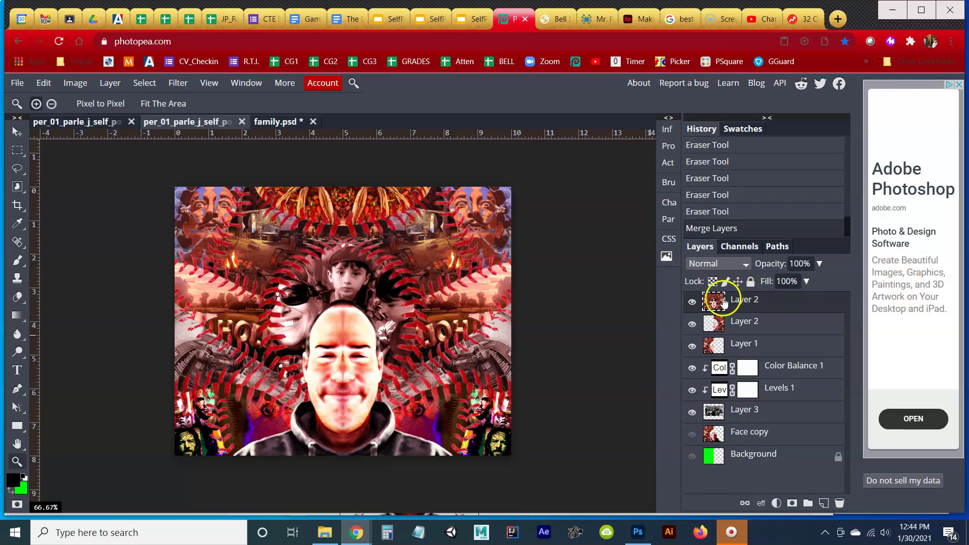
left_click(694, 324)
left_click_drag(694, 326, 696, 407)
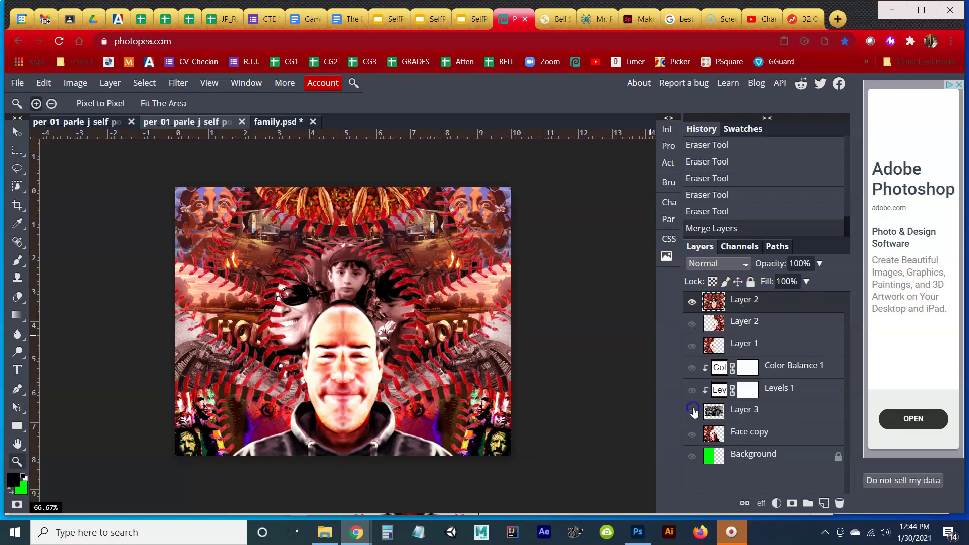
left_click(693, 301)
left_click(693, 301)
left_click(693, 301)
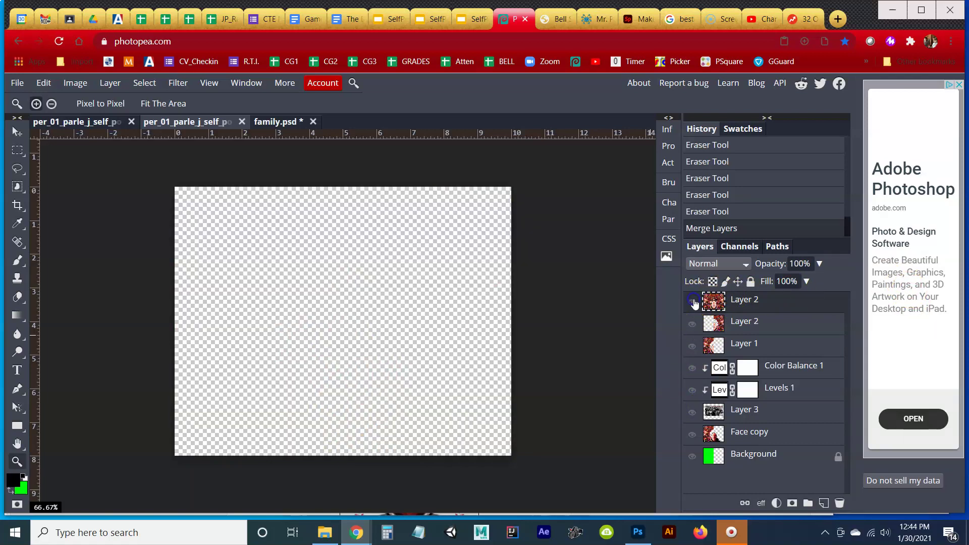
left_click(694, 302)
- Select the merged Layer 2 and bring up the BuzzFeed word-images article for reference
left_click(741, 304)
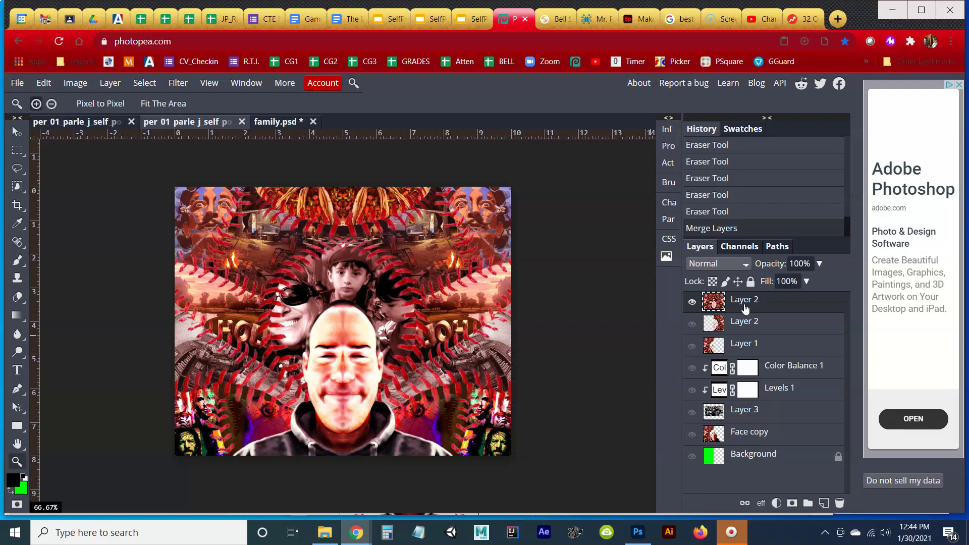
left_click(746, 307)
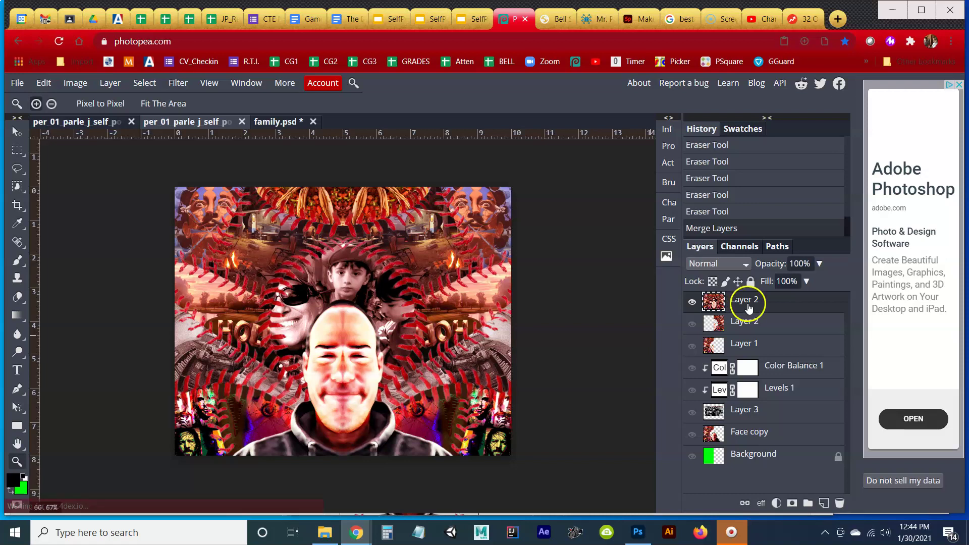
left_click(731, 281)
left_click(738, 282)
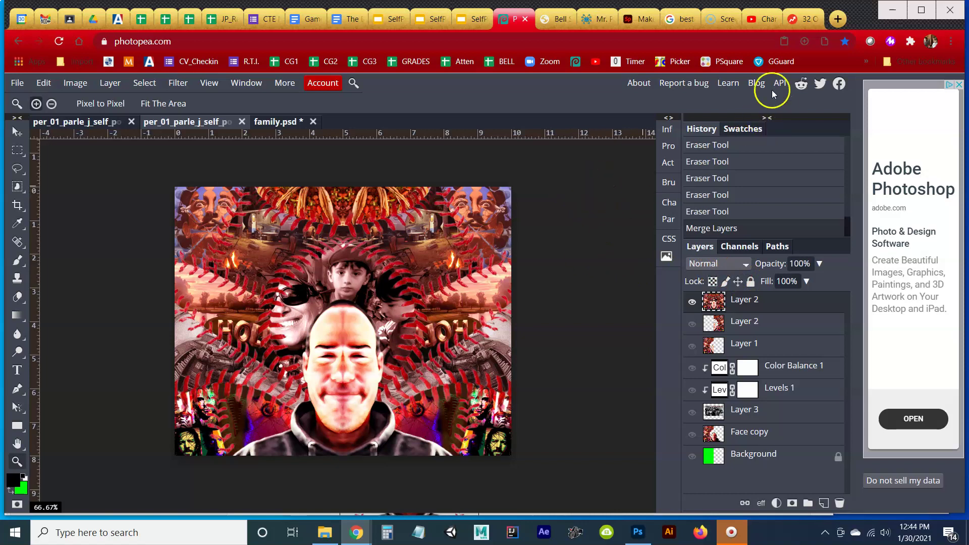
left_click(799, 19)
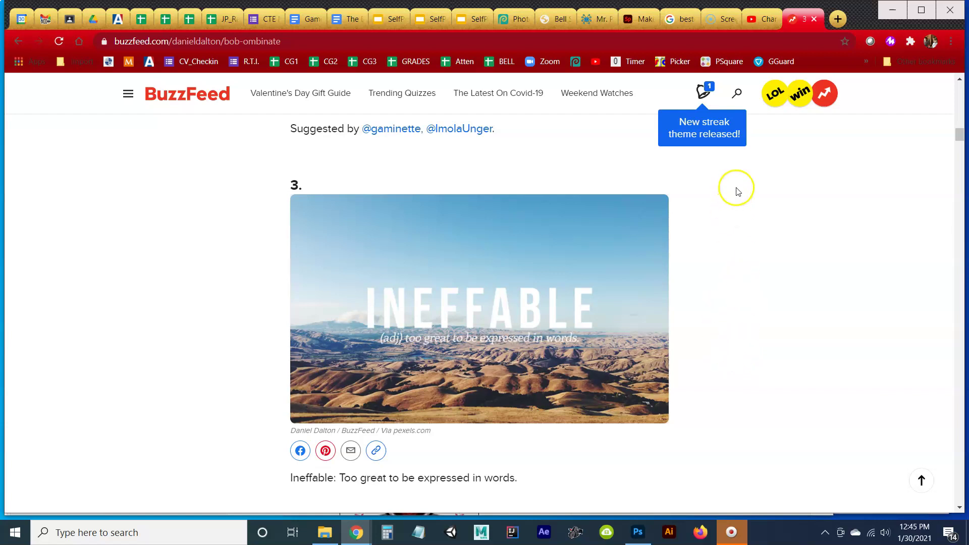
- Create a small 24 px centre-aligned INEFFABLE text layer in the middle of the collage
left_click(517, 21)
left_click(18, 372)
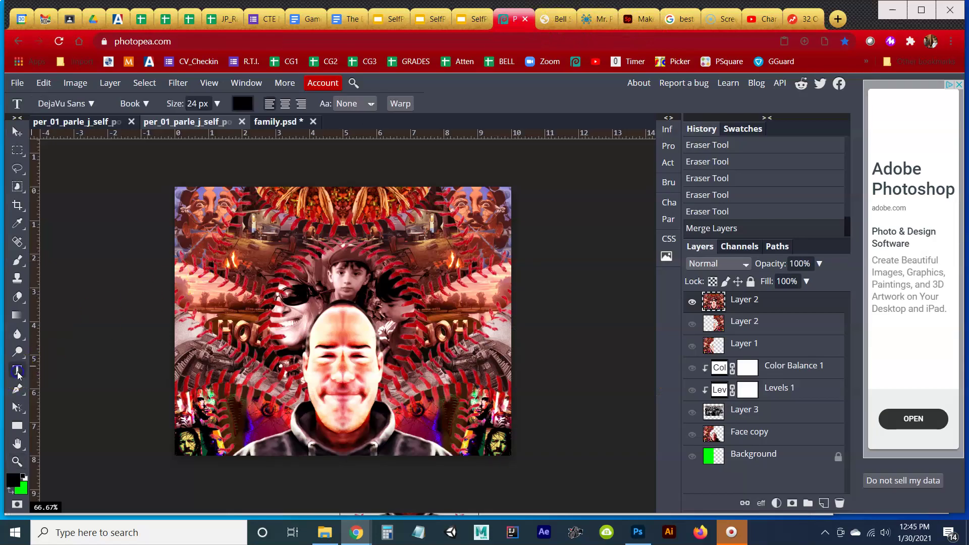
left_click(343, 299)
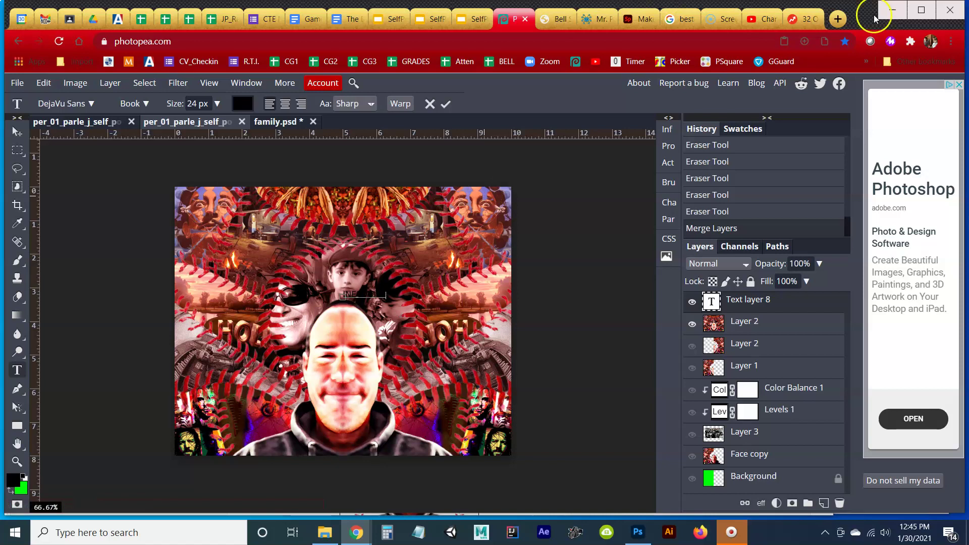
left_click(795, 23)
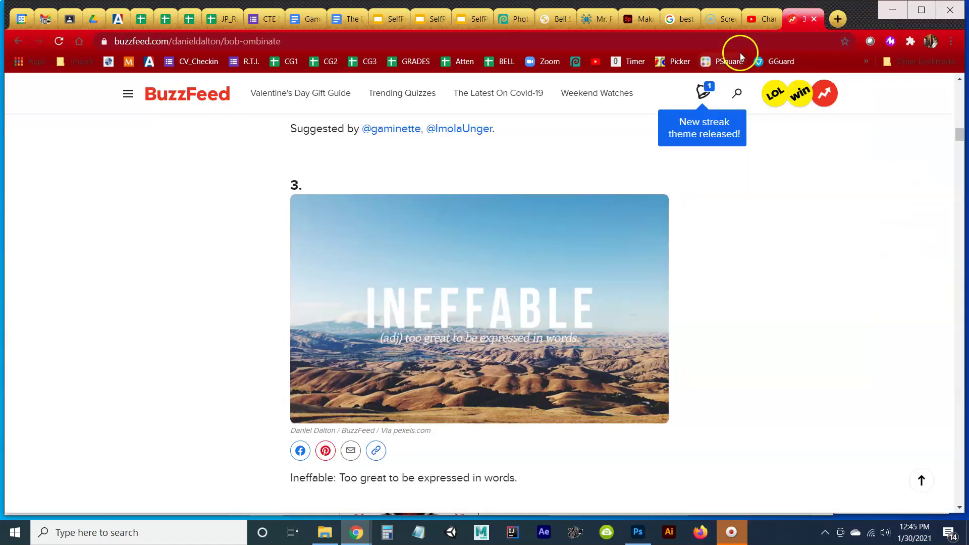
left_click(515, 20)
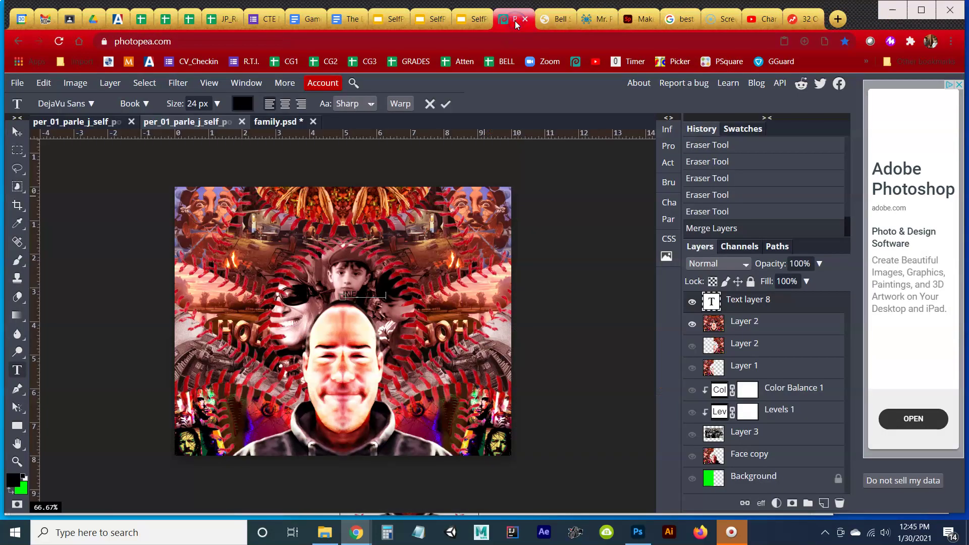
left_click(446, 102)
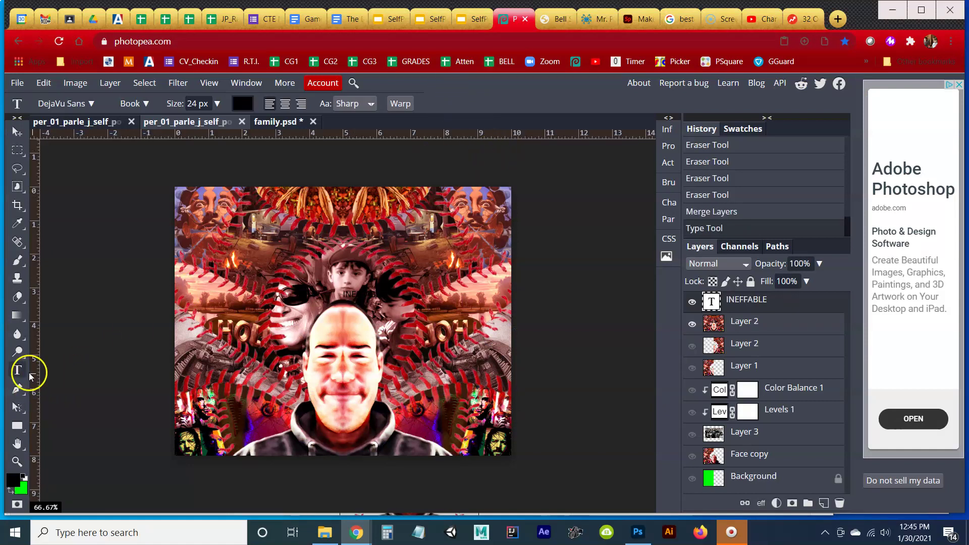
left_click(286, 105)
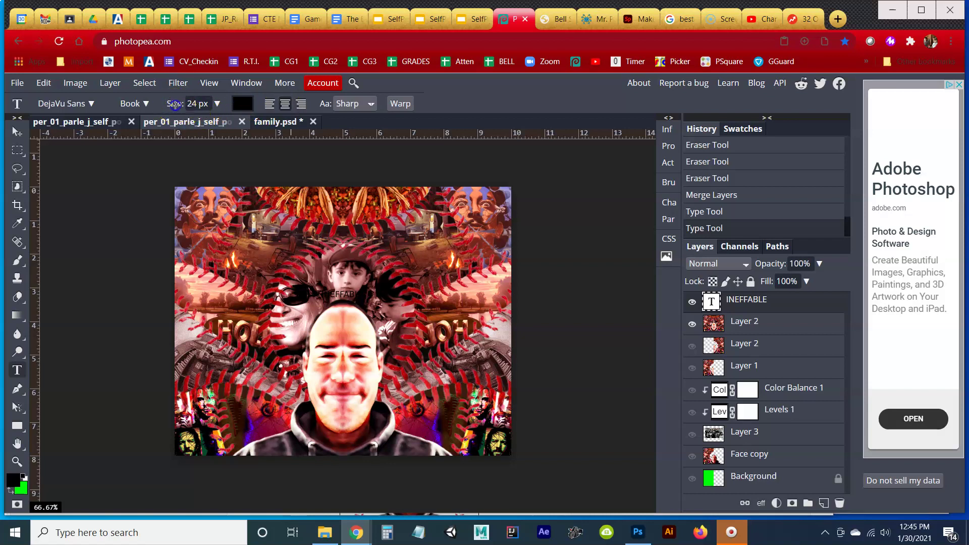
- Enlarge the INEFFABLE text and try the EB Garamond 12 All SmallCaps font
left_click_drag(182, 105, 228, 123)
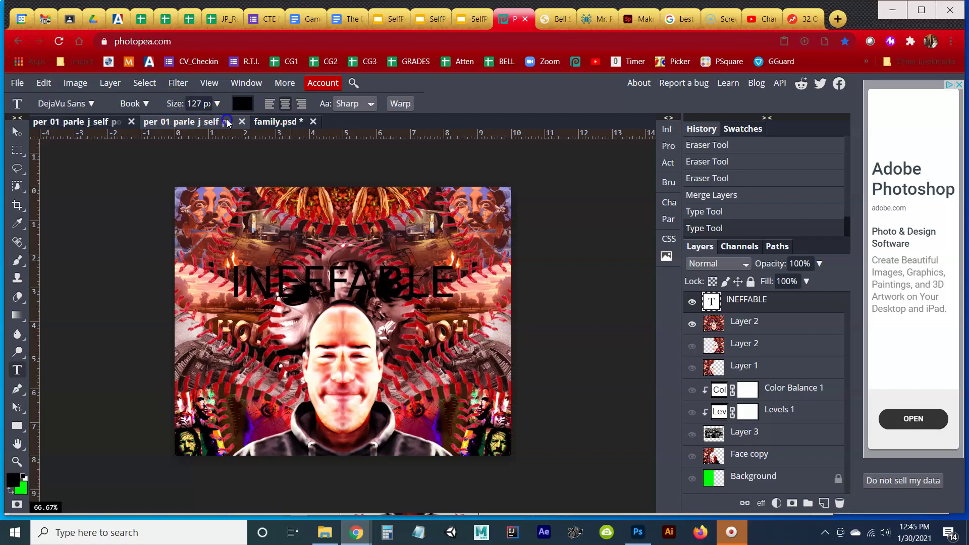
left_click(91, 105)
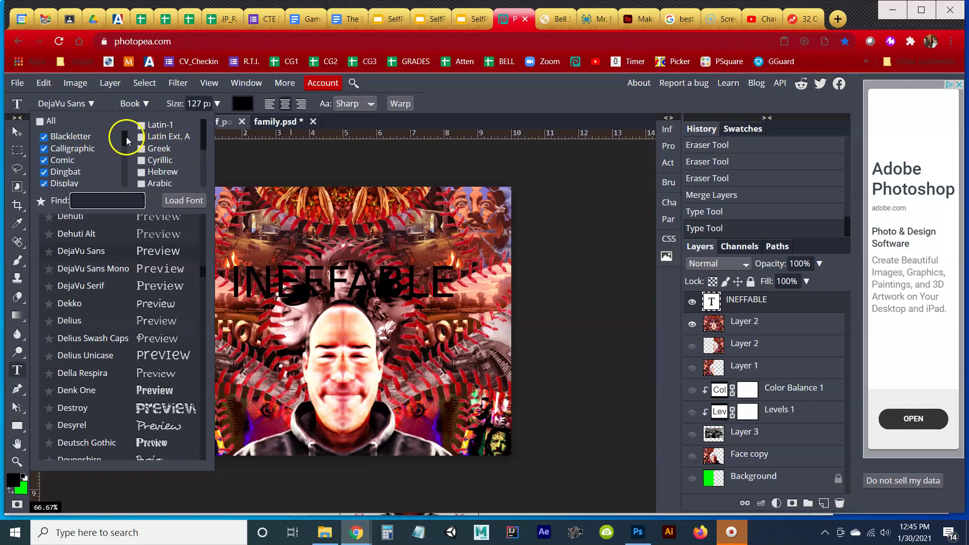
scroll(155, 292, "down", 5)
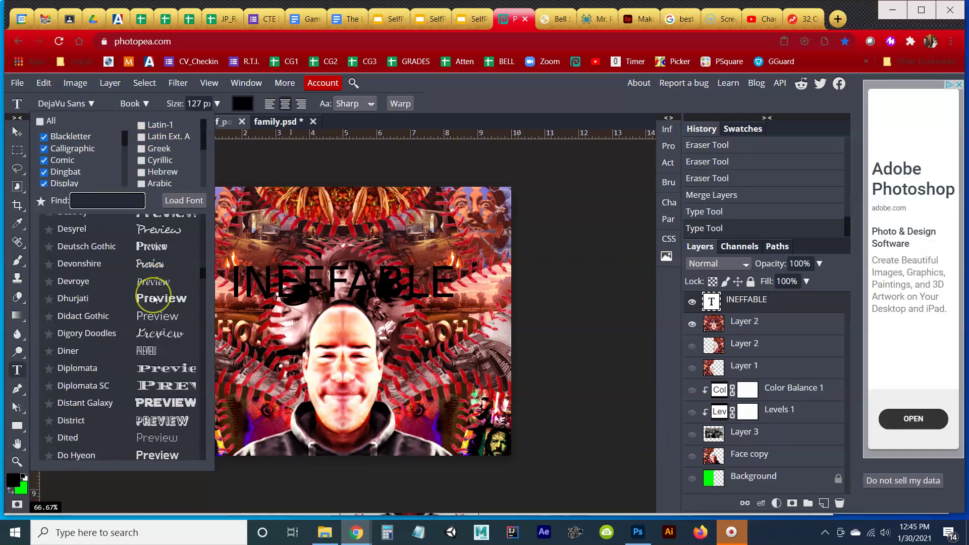
scroll(154, 298, "up", 2)
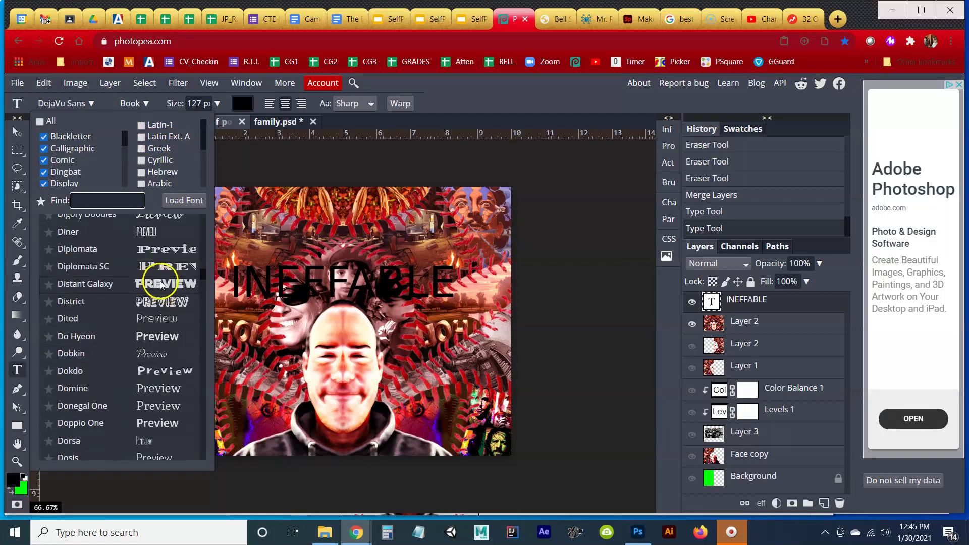
scroll(156, 293, "down", 8)
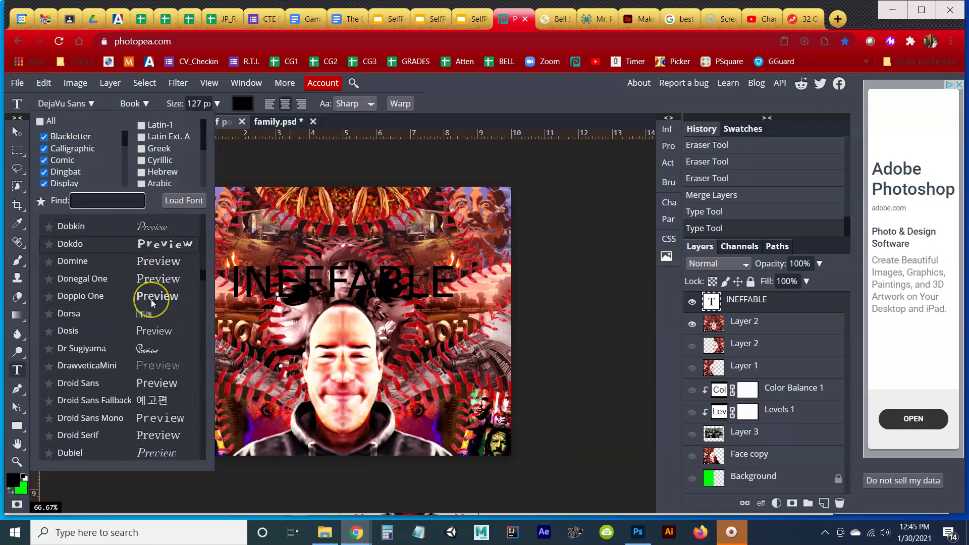
scroll(154, 300, "down", 6)
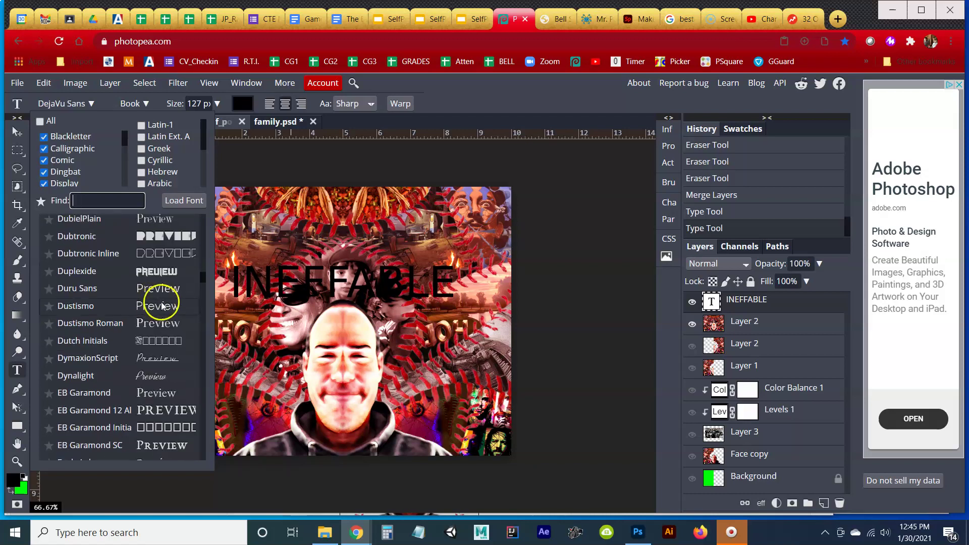
scroll(161, 302, "down", 2)
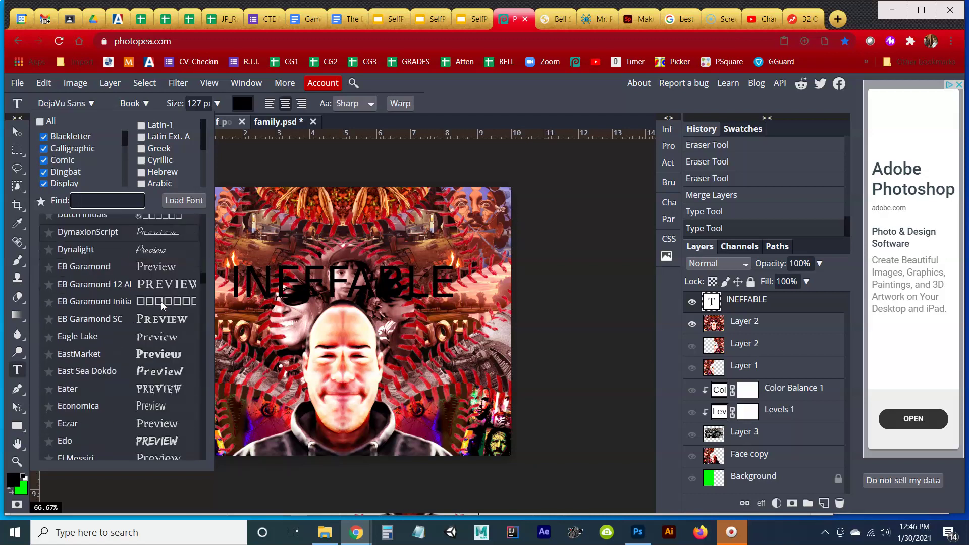
left_click(119, 287)
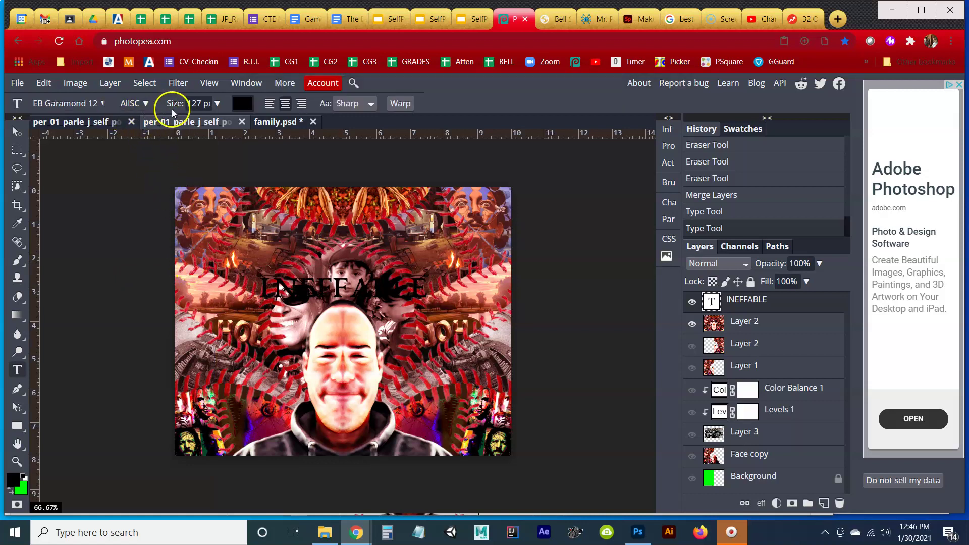
- Resize the text to about 155 px and switch its font to Erica One
left_click_drag(173, 104, 198, 111)
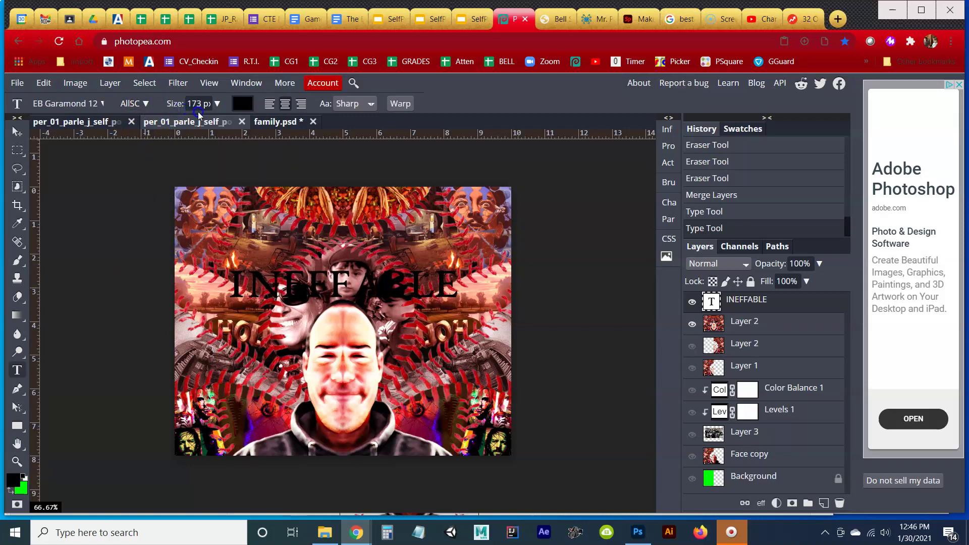
left_click(146, 104)
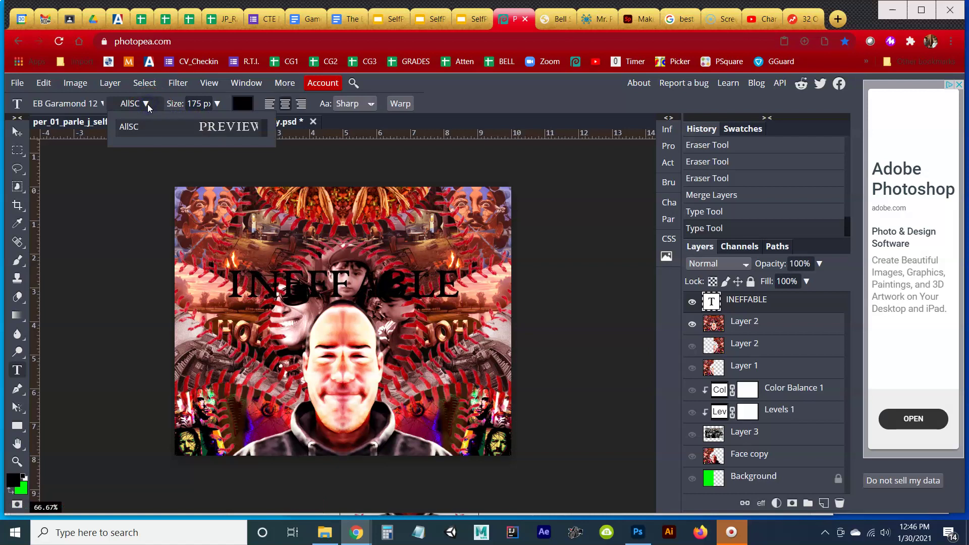
left_click(104, 103)
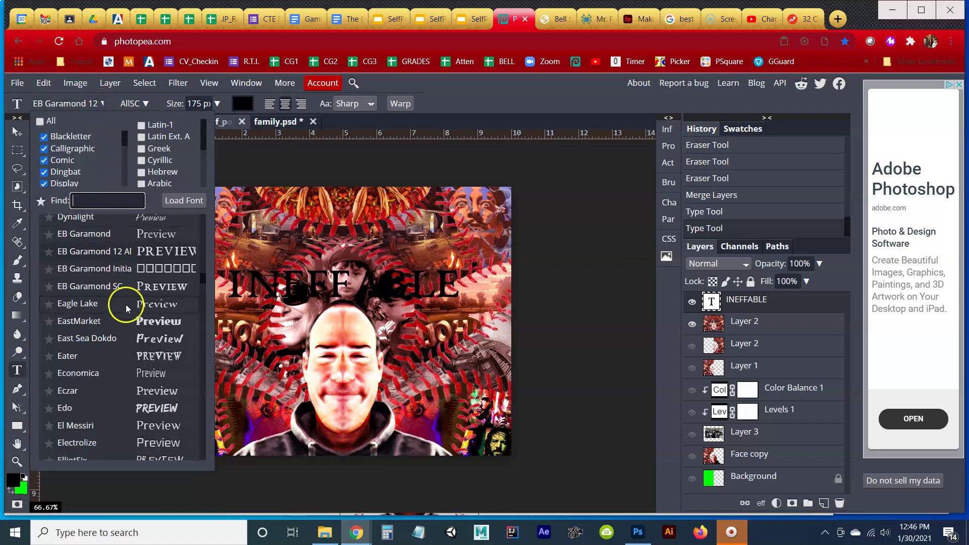
scroll(121, 328, "down", 5)
left_click(76, 251)
left_click(86, 104)
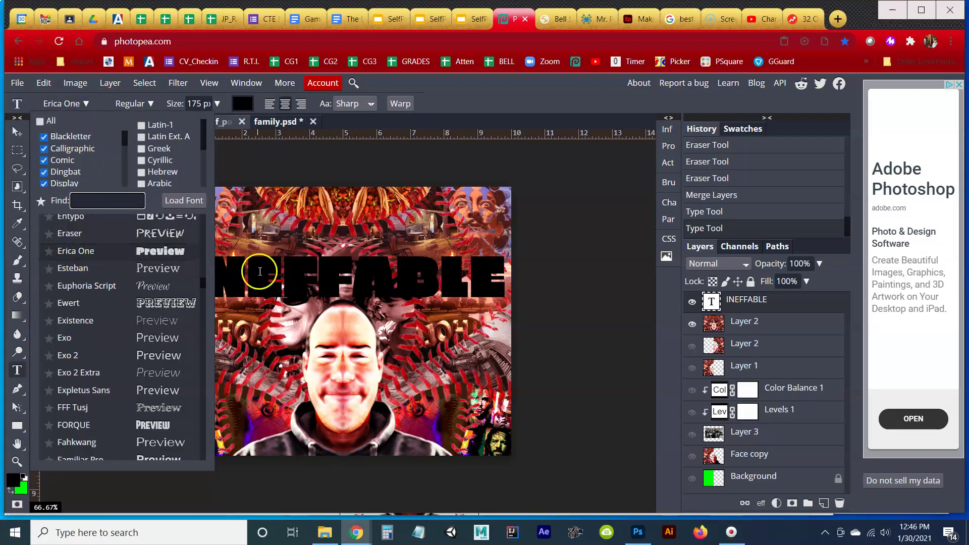
left_click(518, 98)
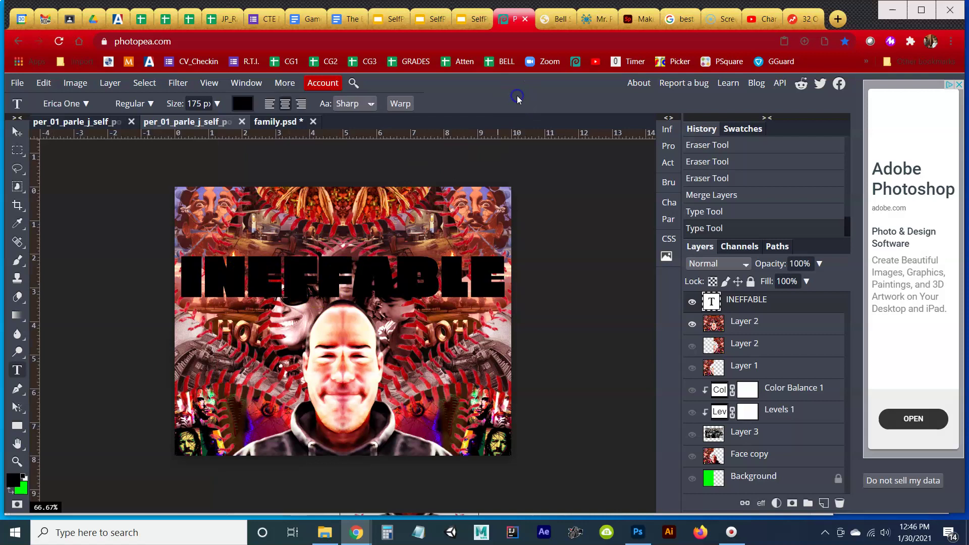
- Set the text to 159 px and move INEFFABLE higher on the canvas
left_click_drag(172, 103, 167, 104)
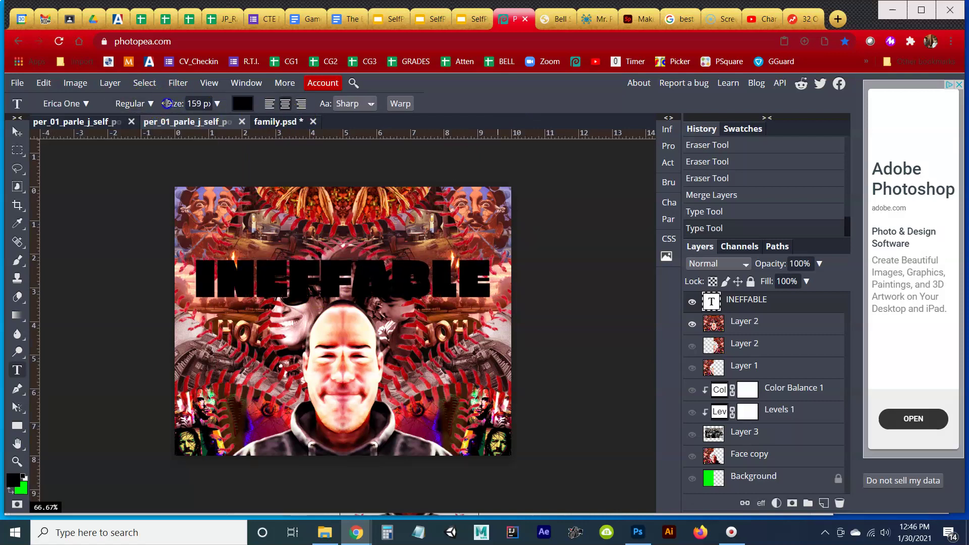
left_click(17, 131)
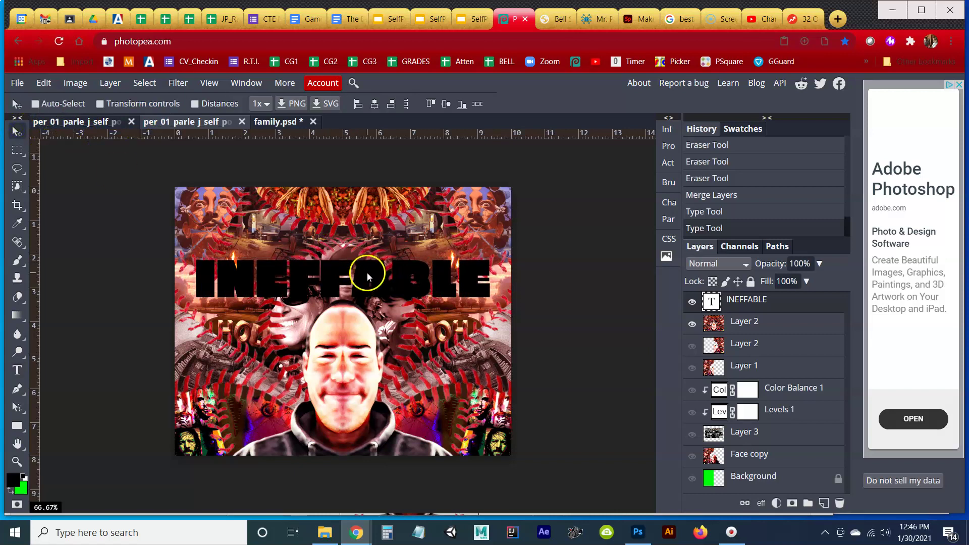
left_click_drag(367, 274, 368, 262)
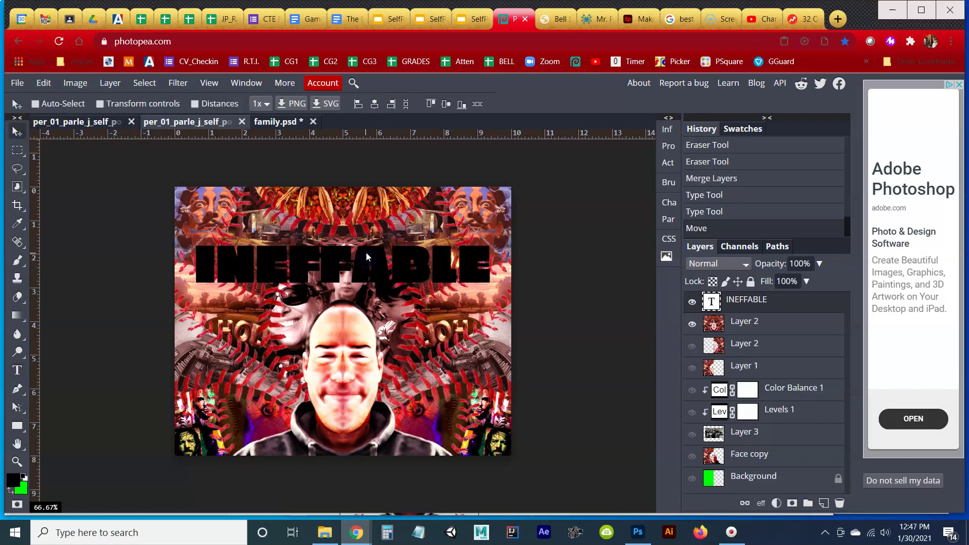
left_click(747, 326)
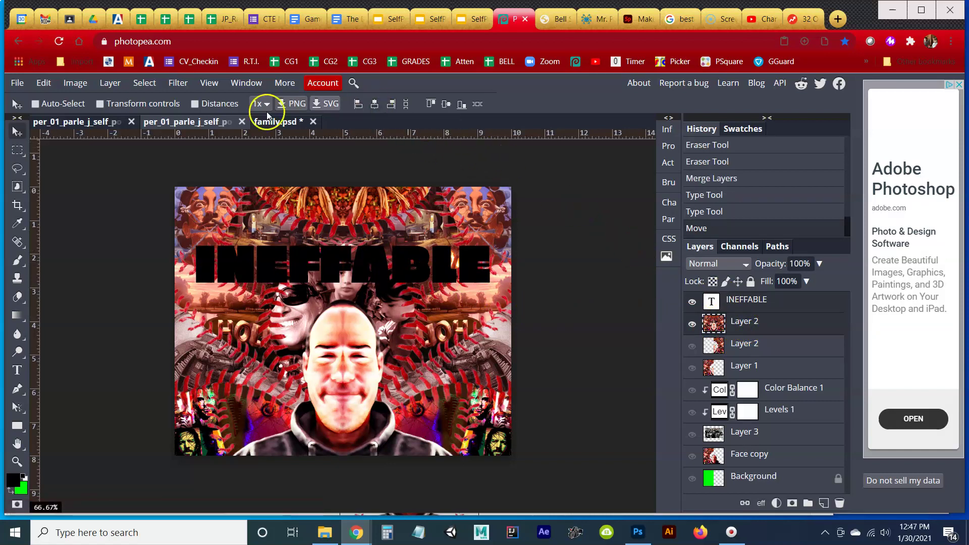
- Test left and right alignment, then centre INEFFABLE horizontally and reselect its layer
left_click(375, 108)
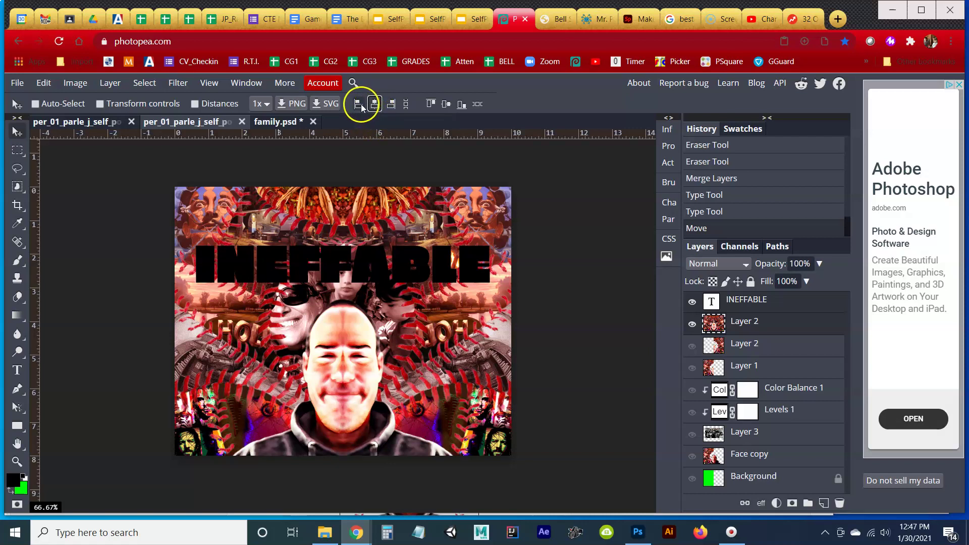
left_click(358, 104)
left_click(376, 106)
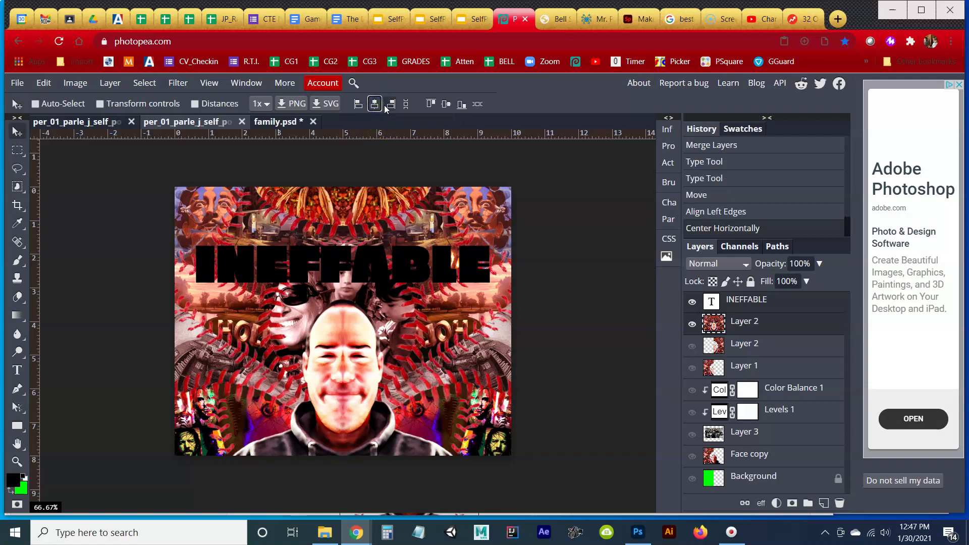
left_click(391, 105)
left_click(374, 105)
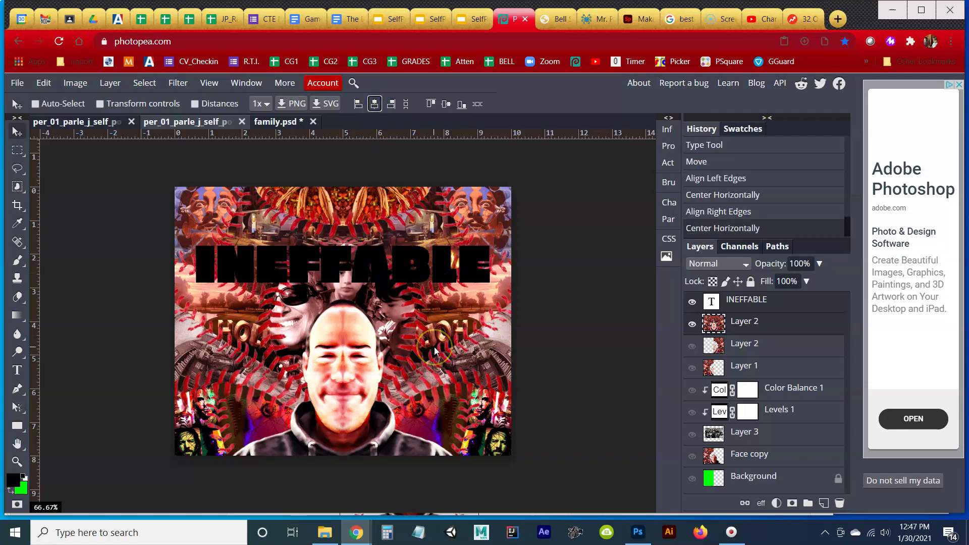
left_click(778, 305)
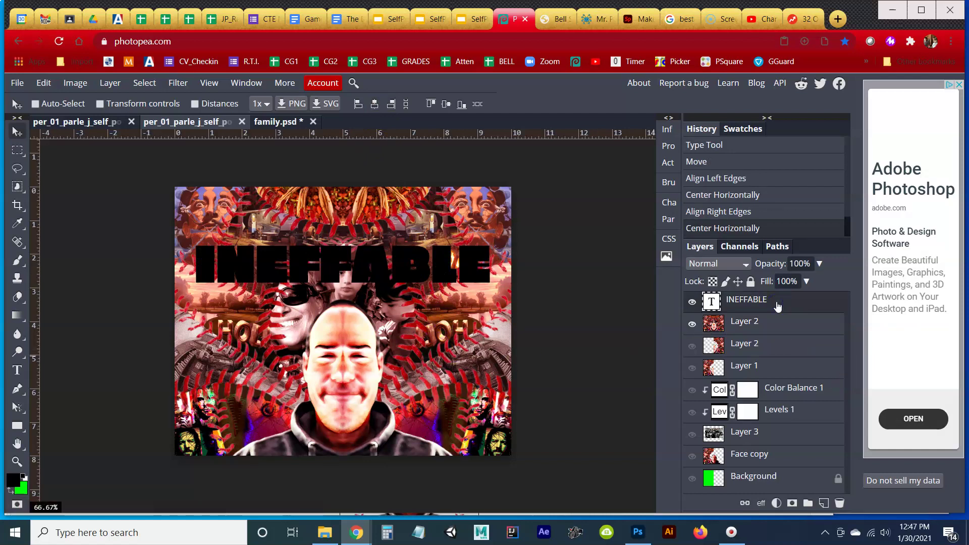
- Warp the INEFFABLE text with the Arc style at 39% bend
left_click(634, 270)
left_click(17, 370)
left_click(338, 151)
left_click(397, 106)
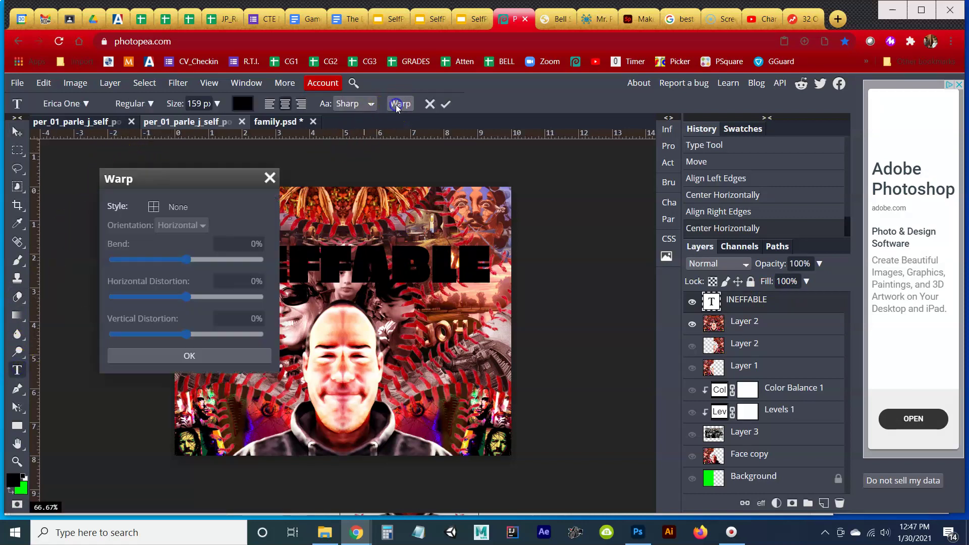
left_click_drag(224, 179, 644, 146)
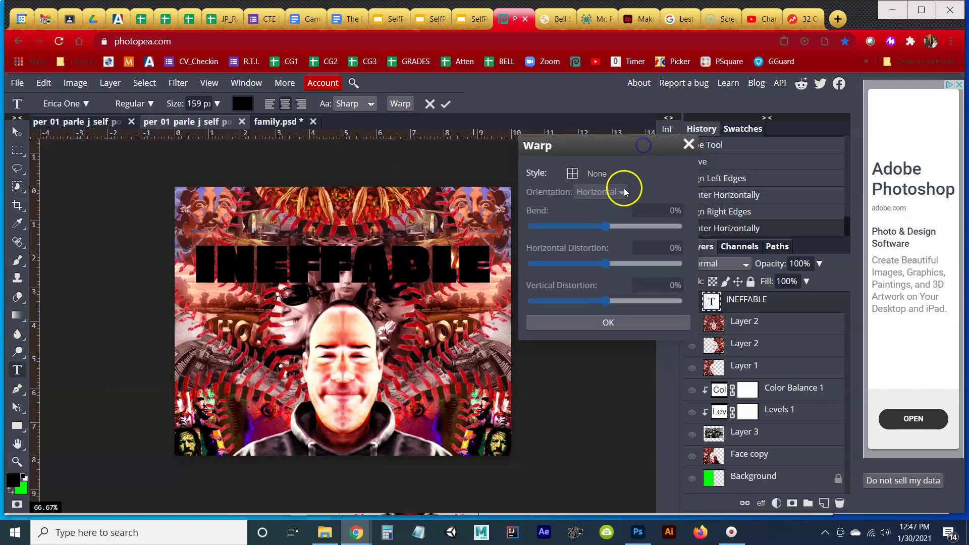
left_click(591, 174)
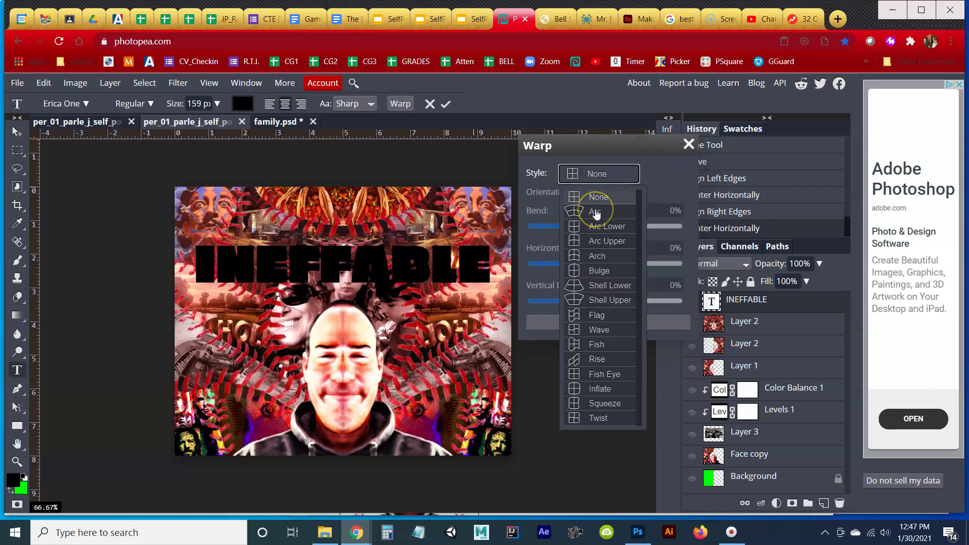
left_click(596, 214)
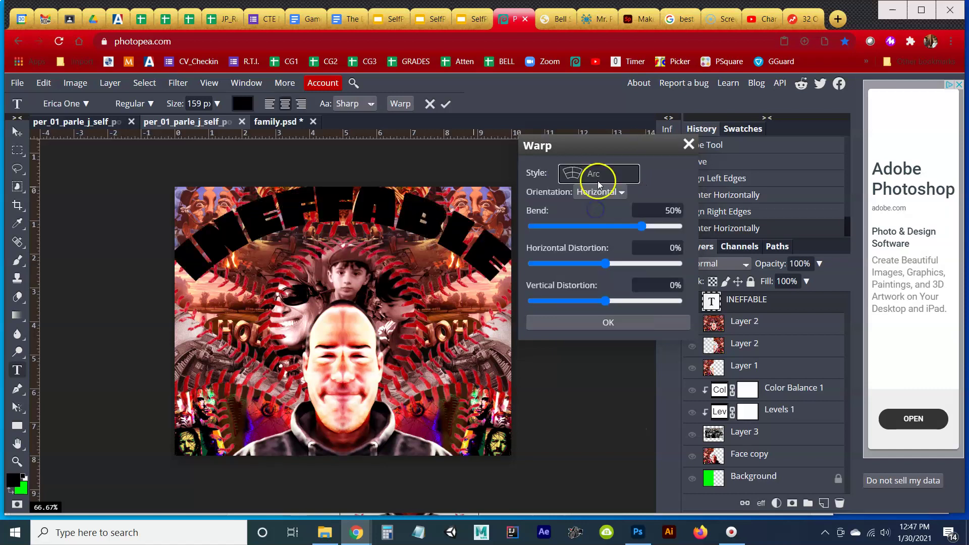
left_click_drag(642, 230, 635, 231)
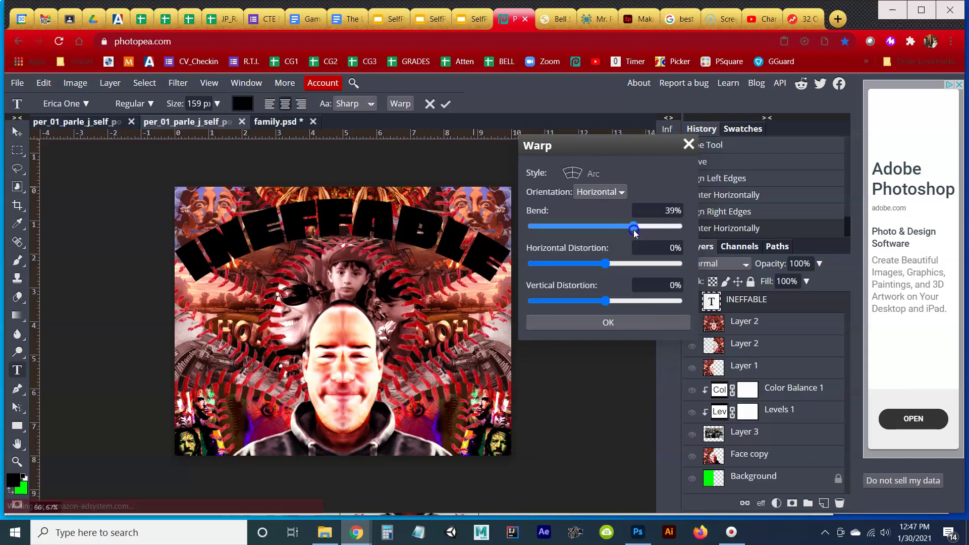
left_click(633, 317)
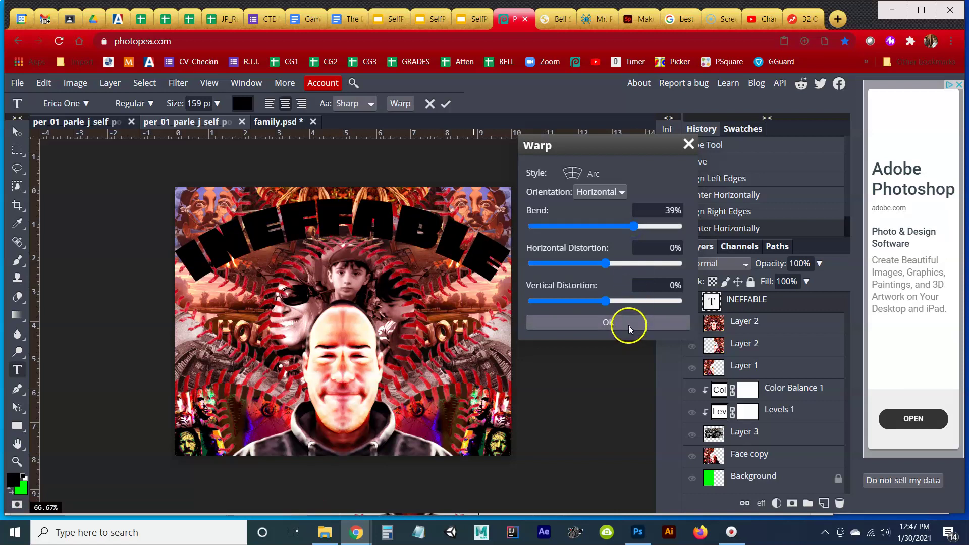
left_click(628, 323)
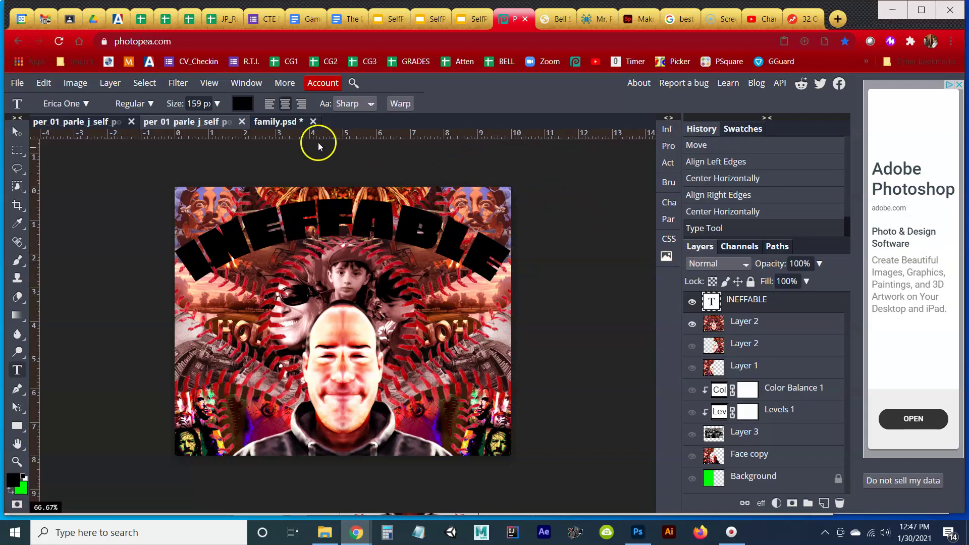
- Shrink INEFFABLE to 128 px, duplicate its layer, and hide the original
left_click_drag(173, 104, 157, 107)
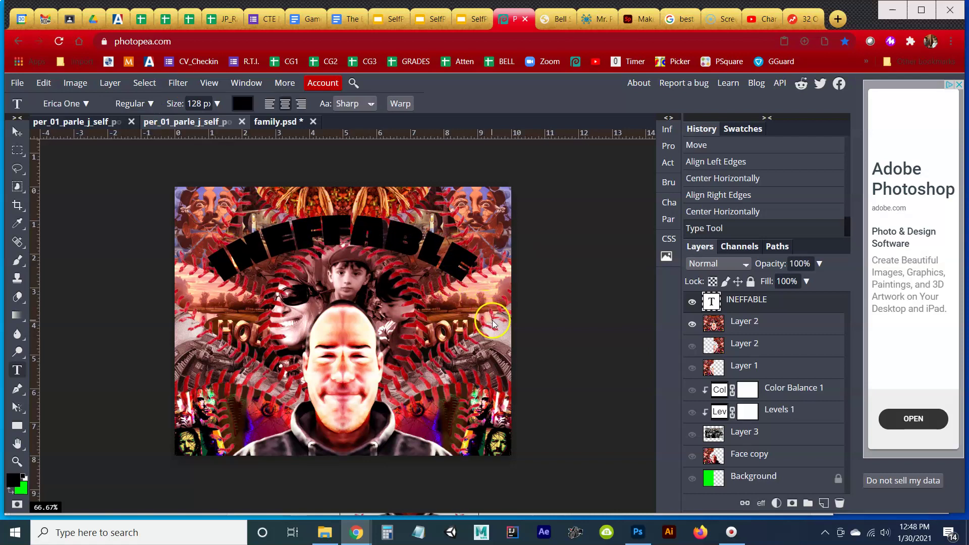
left_click(736, 330)
left_click(755, 310)
left_click_drag(755, 306, 822, 501)
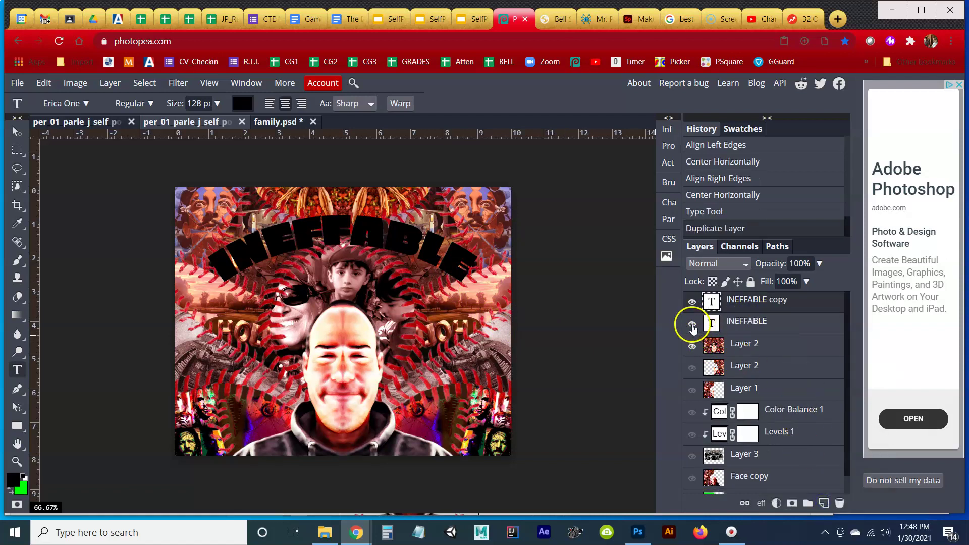
left_click(692, 327)
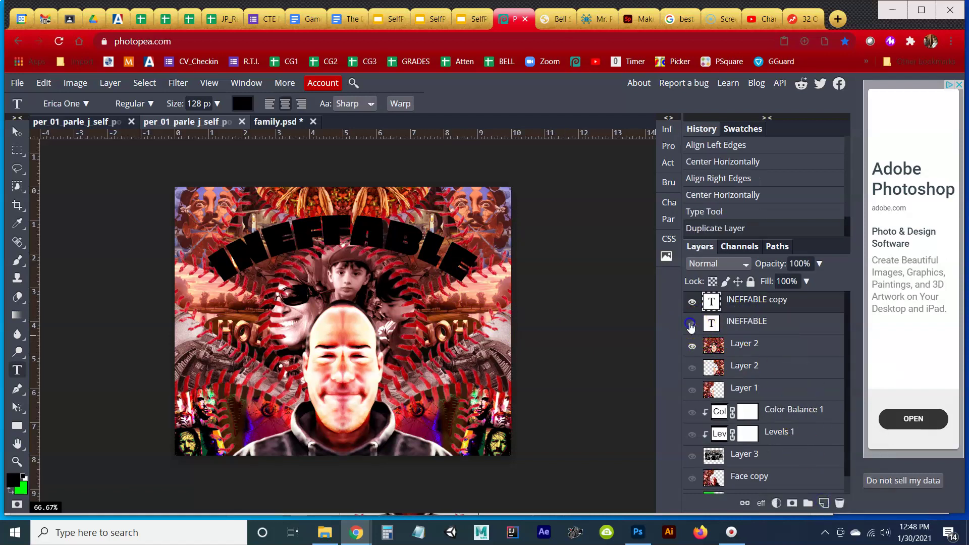
- Rasterize the INEFFABLE copy, load its letter shapes as a selection, and hide it
right_click(753, 307)
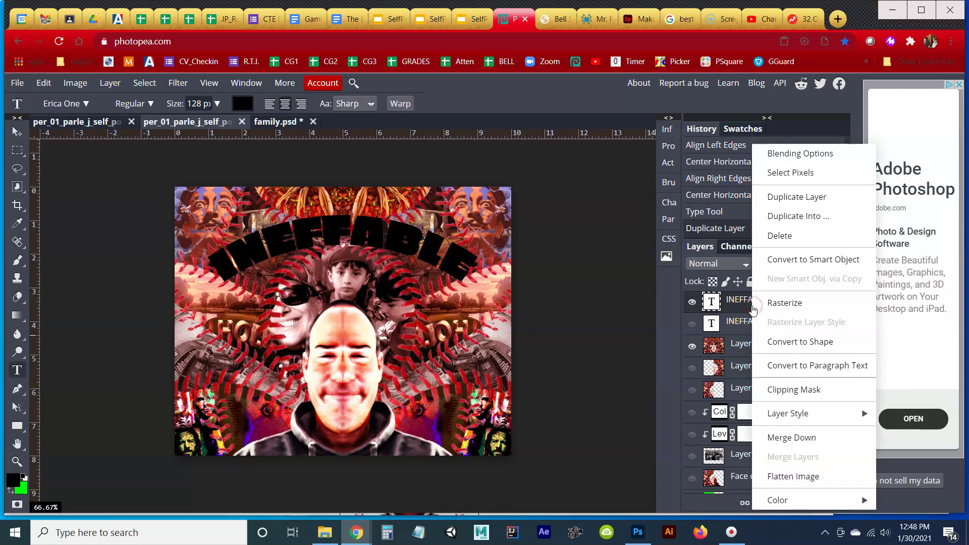
left_click(773, 306)
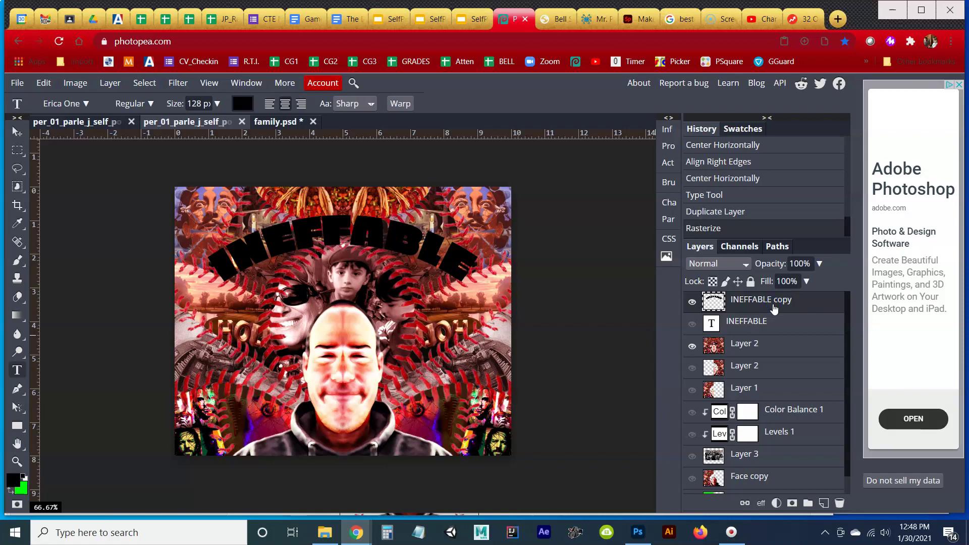
left_click(717, 305)
left_click(717, 305, "ctrl")
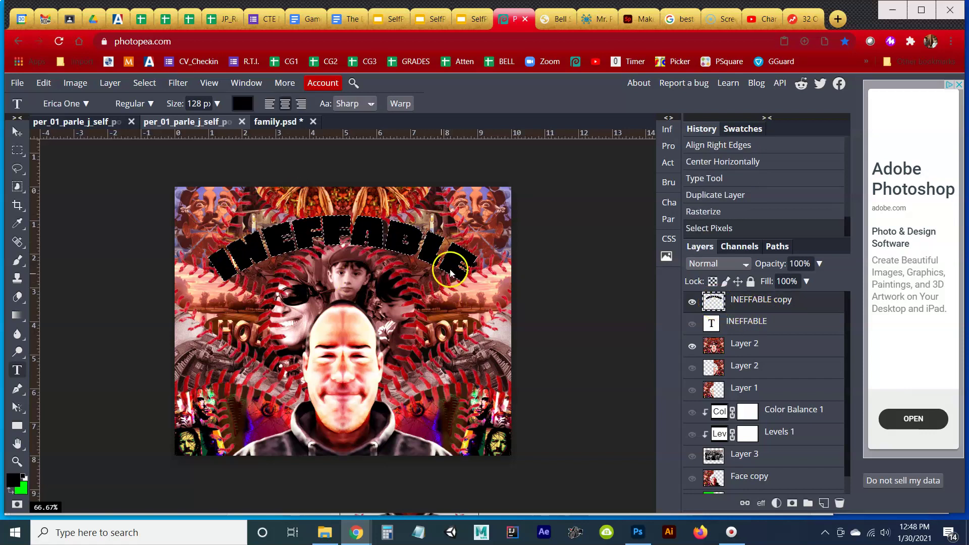
left_click(693, 303)
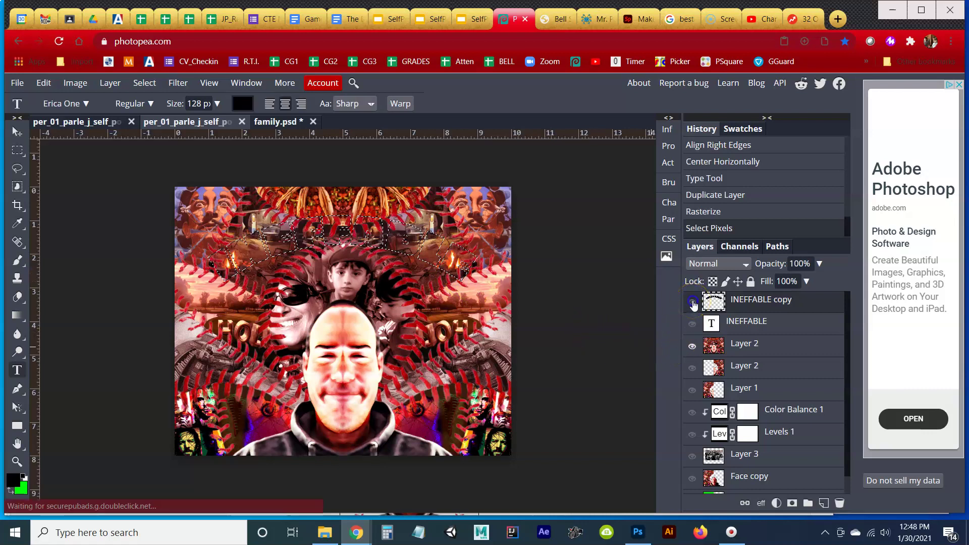
- Paste the Layer 2 collage into a new letter-shaped Layer 3 and check the cutout
left_click(748, 350)
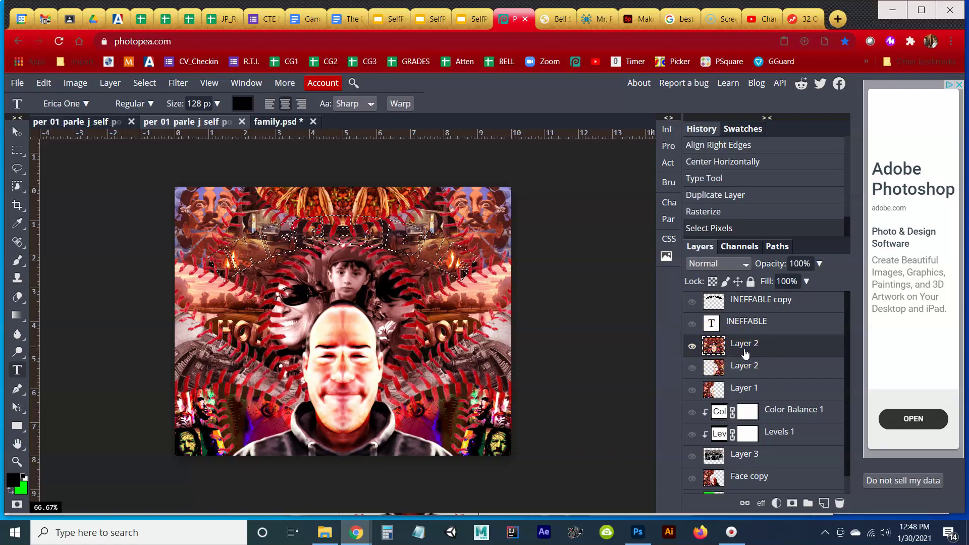
key("ctrl+v")
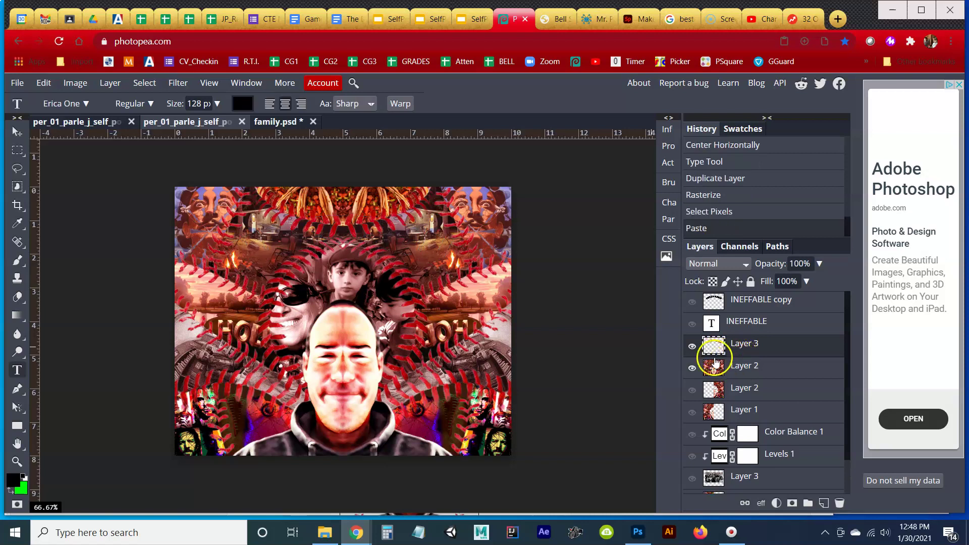
left_click(694, 369)
left_click(693, 370)
left_click(694, 370)
left_click(693, 369)
left_click(693, 370)
left_click(692, 370)
left_click(727, 346)
- Add an Inner Bevel and Emboss to Layer 3 with 355% depth and 8 px size
left_click(761, 503)
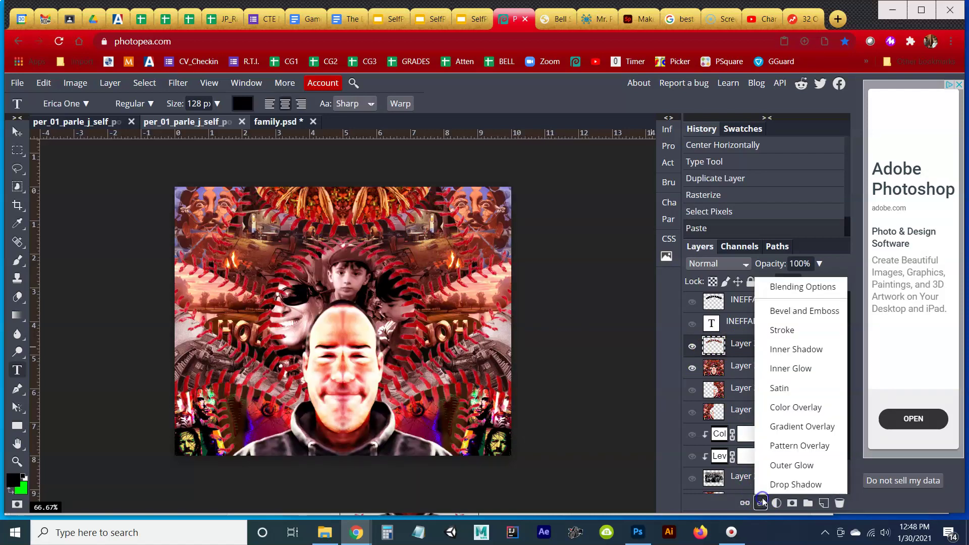
left_click(785, 312)
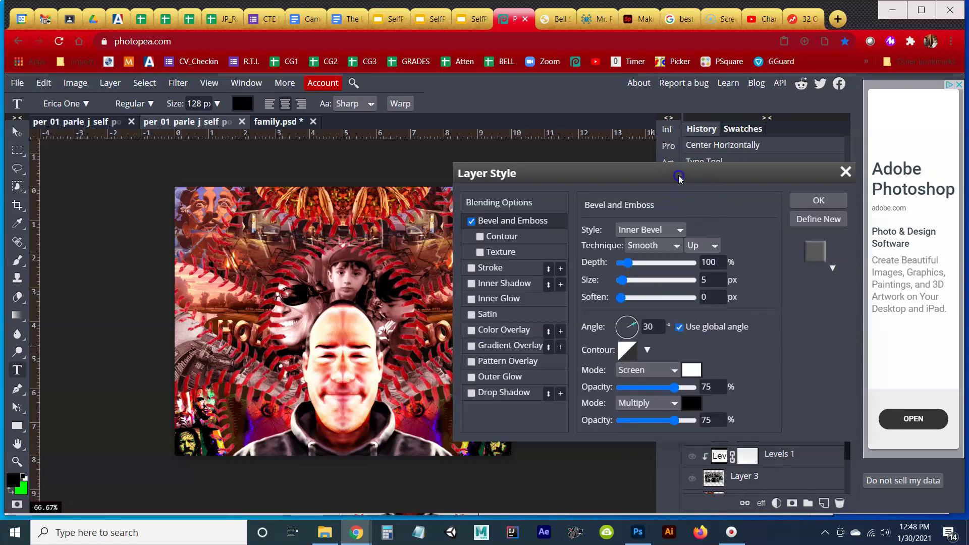
left_click_drag(680, 177, 743, 149)
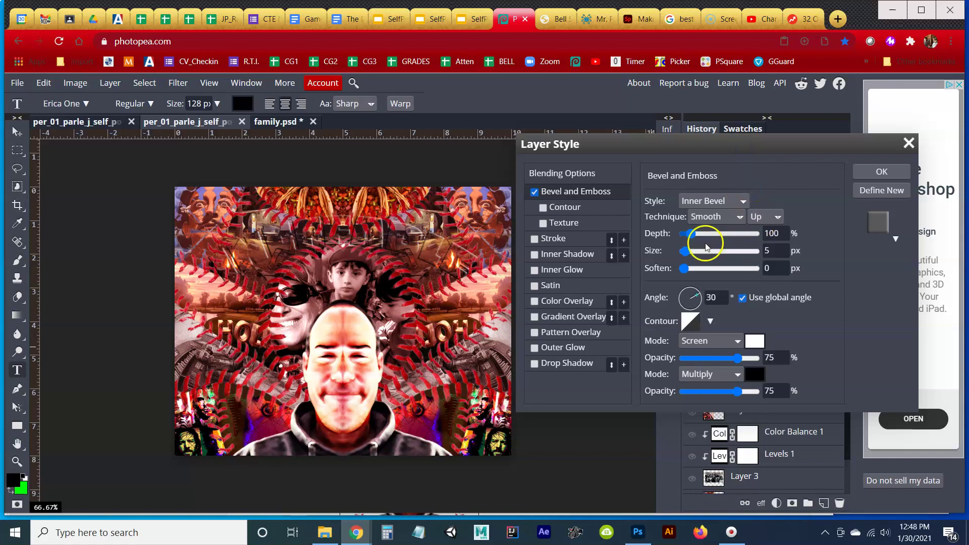
left_click_drag(690, 231, 711, 237)
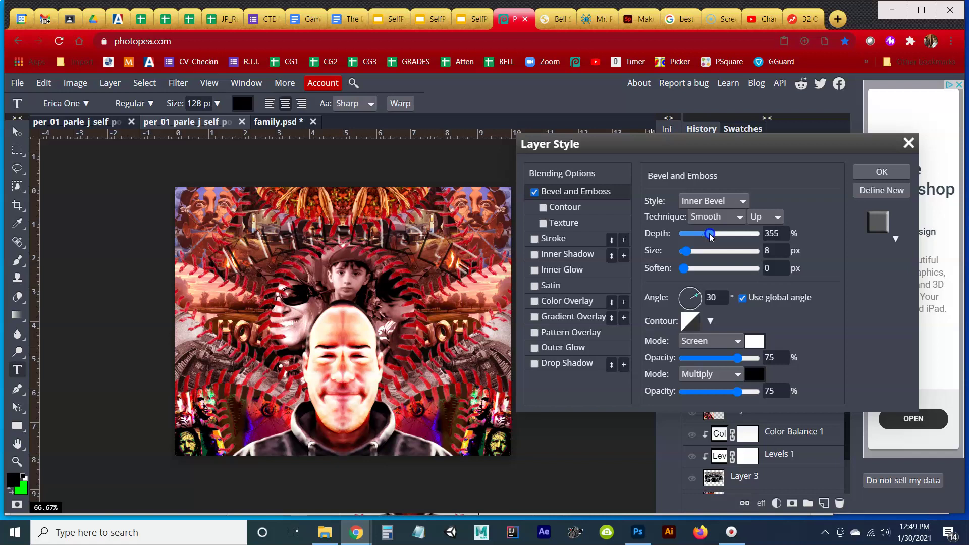
left_click(705, 241)
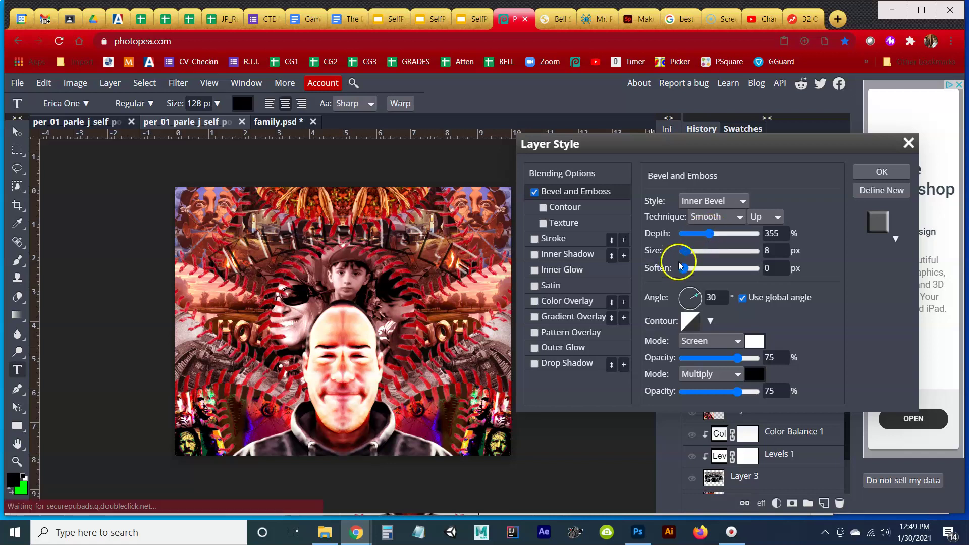
- Add a red Color Overlay effect to the INEFFABLE letters
left_click(535, 303)
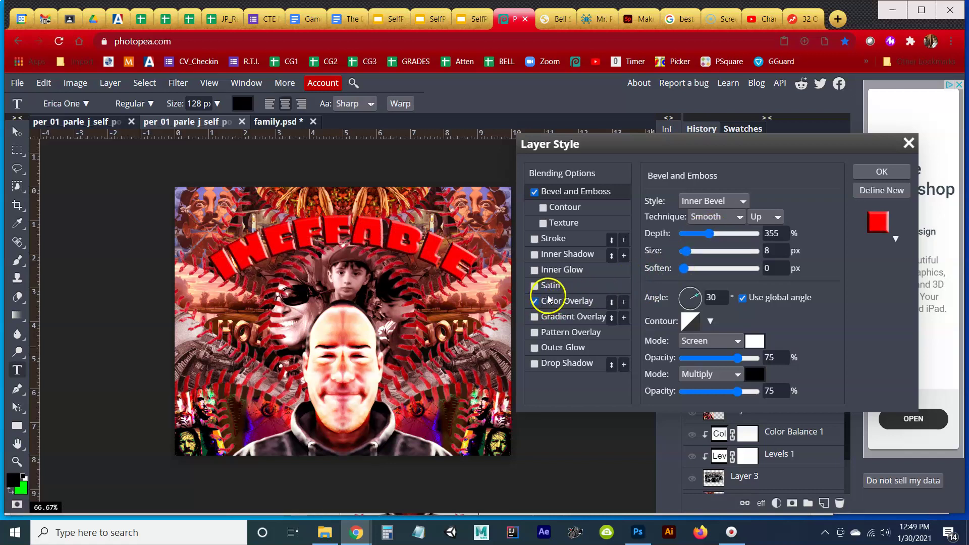
left_click(552, 300)
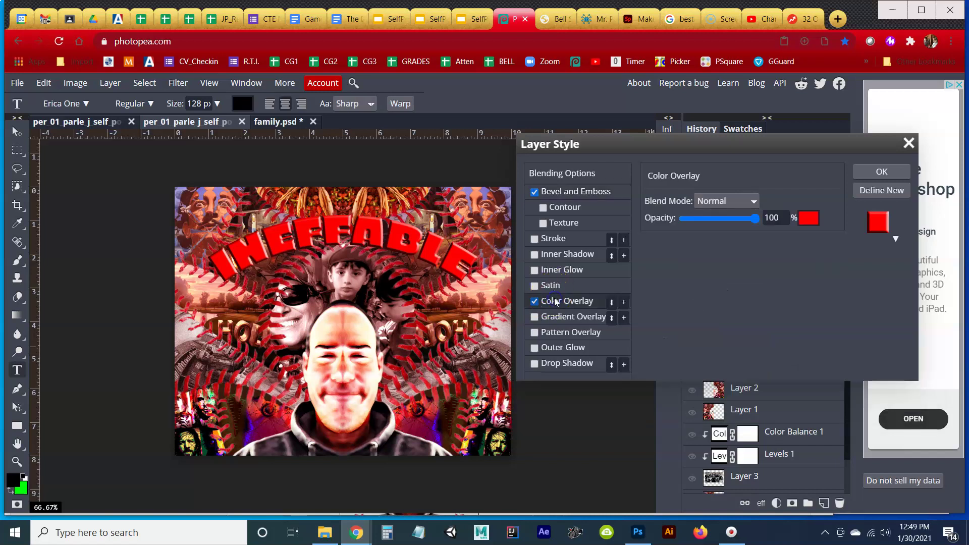
left_click(748, 201)
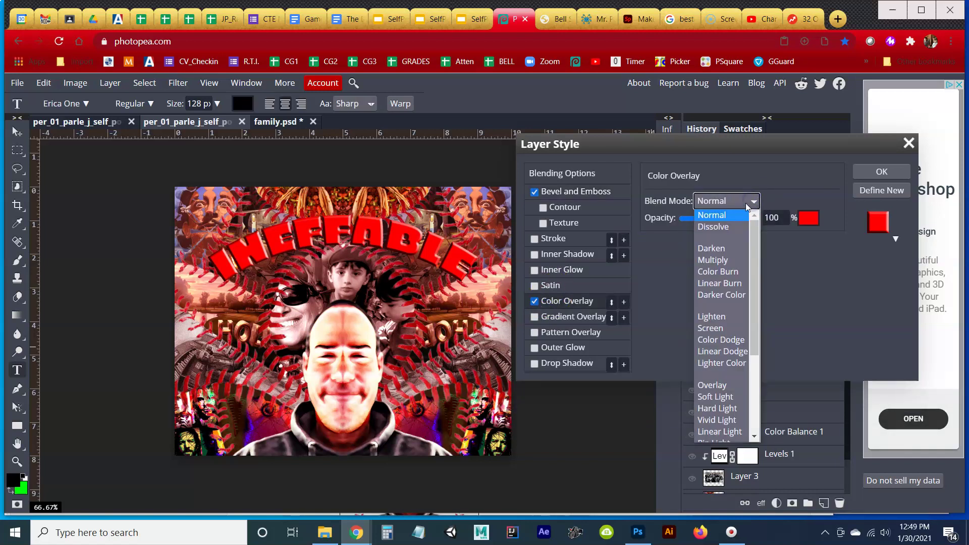
left_click(736, 203)
left_click(736, 203)
left_click(736, 203)
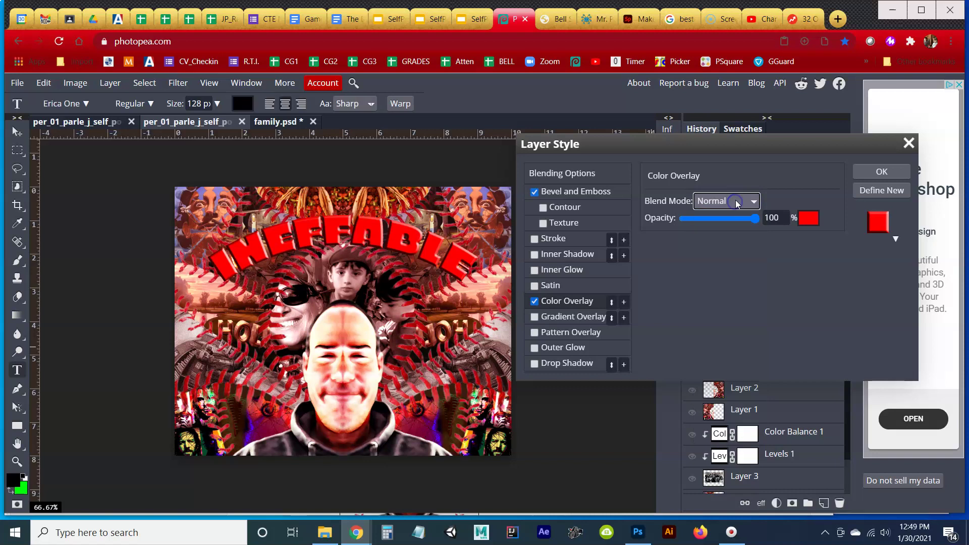
- Set the overlay to Lighten blend mode at 66% opacity and apply the layer style
key("Down")
key("Down")
key("Down")
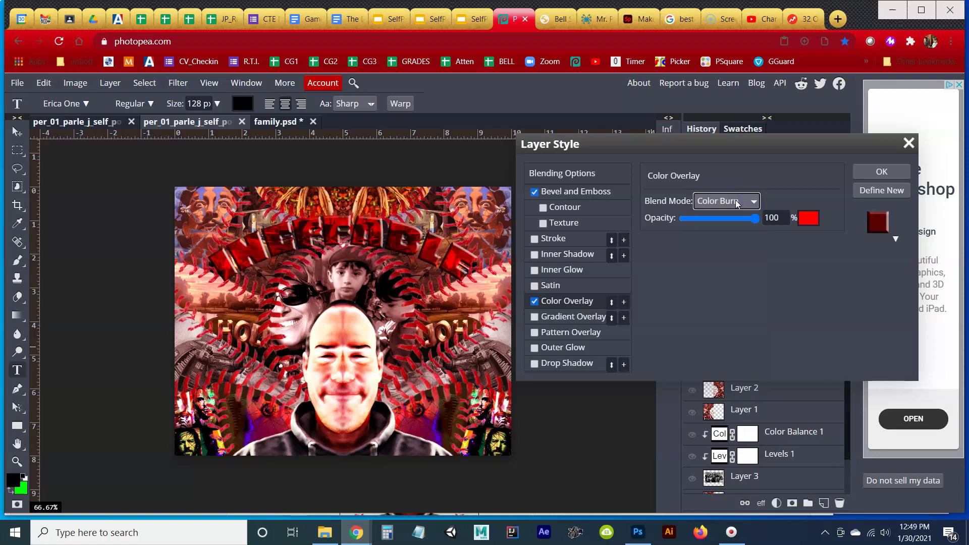
key("Down")
key("Down")
key("Down")
key("Down")
key("Down")
key("Down")
key("Down")
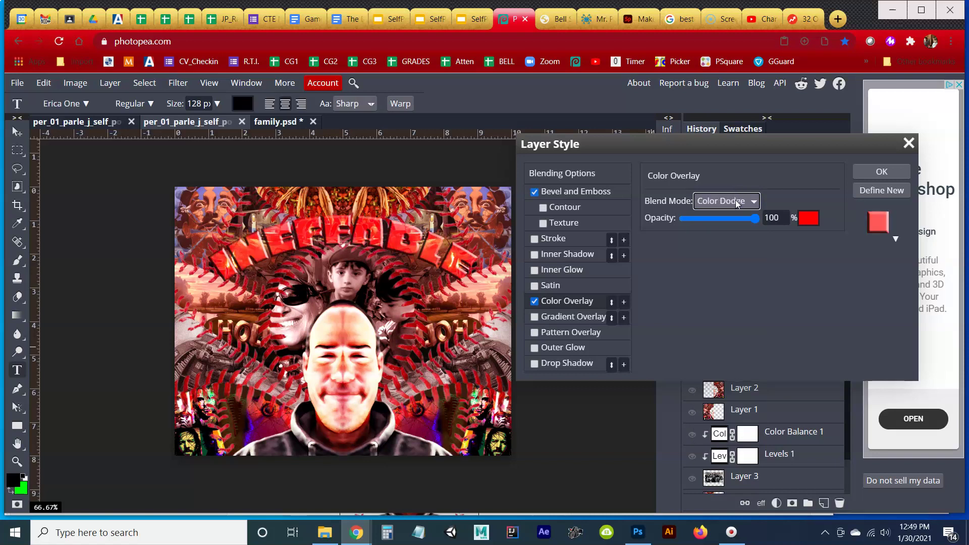
key("Down")
key("Down")
key("Down")
key("Up")
key("Up")
key("Up")
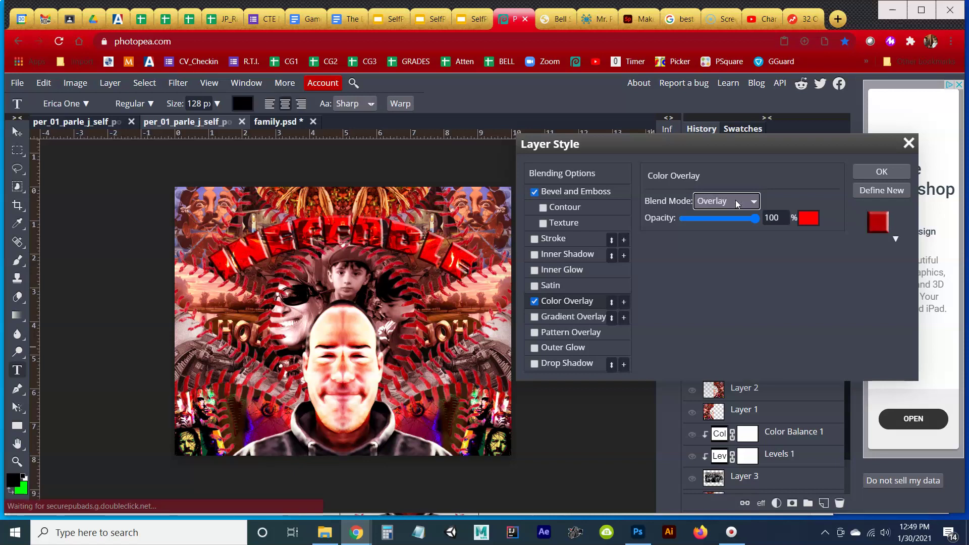
key("Down")
key("Down")
key("Down")
key("Down")
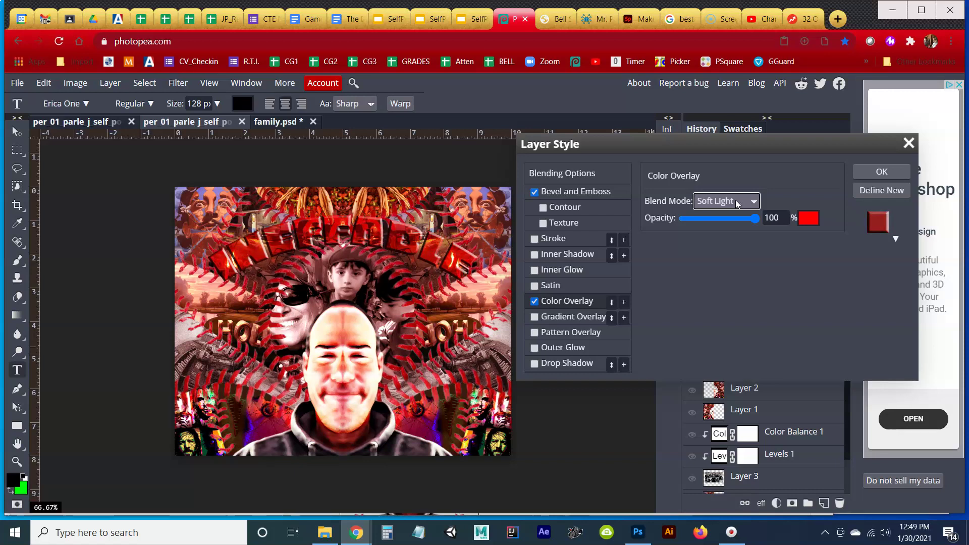
key("Up")
key("Up")
key("Up")
key("Up")
key("Up")
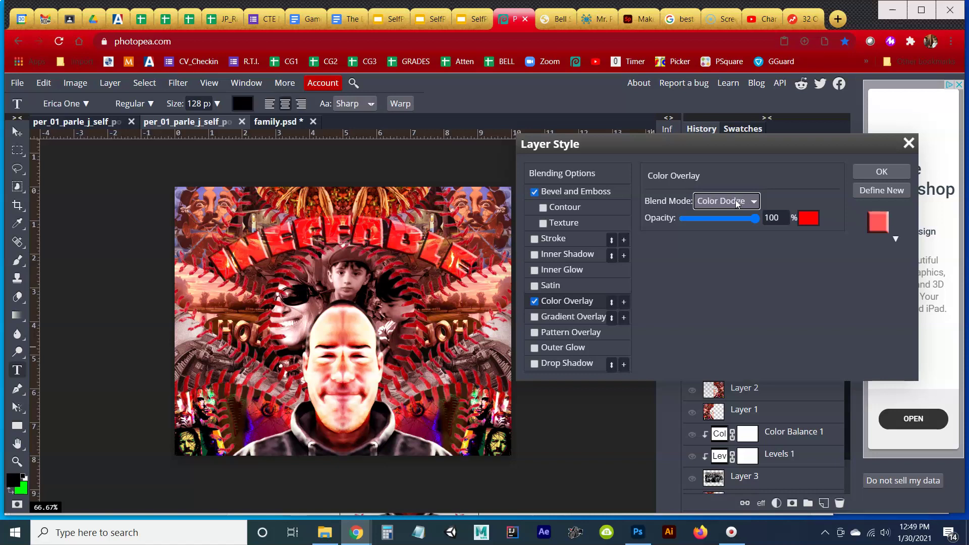
key("Down")
key("Down")
key("Down")
key("Down")
key("Down")
key("Up")
key("Up")
key("Up")
key("Up")
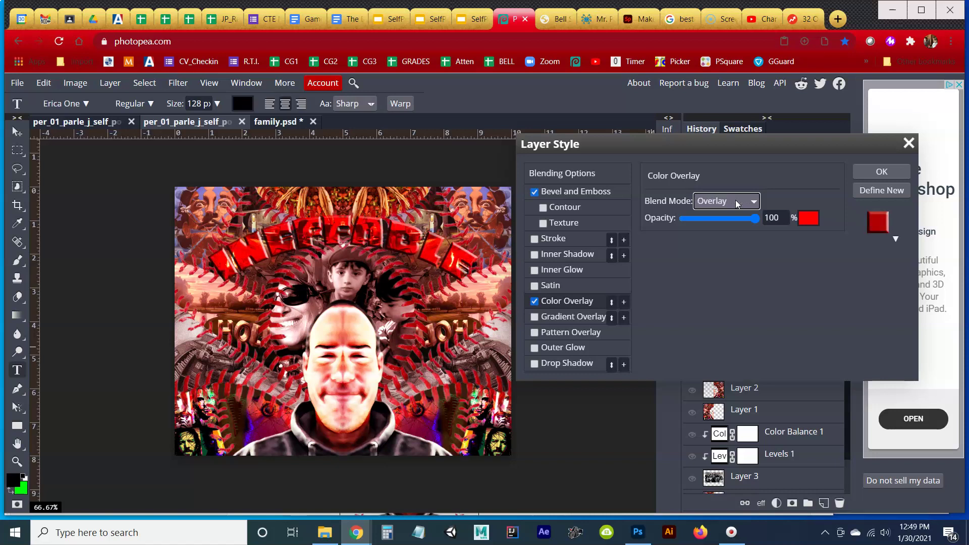
key("Up")
key("Up")
key("Up")
key("Up")
key("Up")
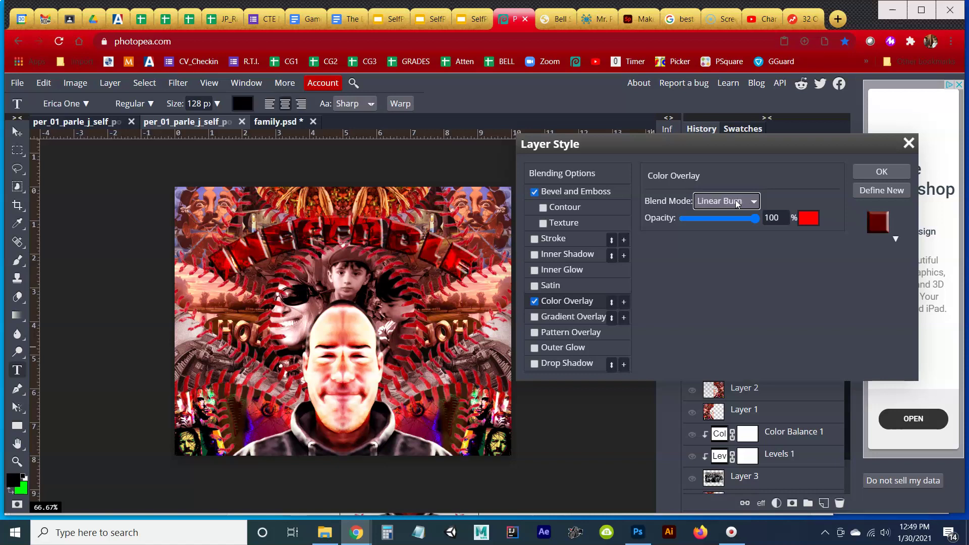
key("Up")
key("Up")
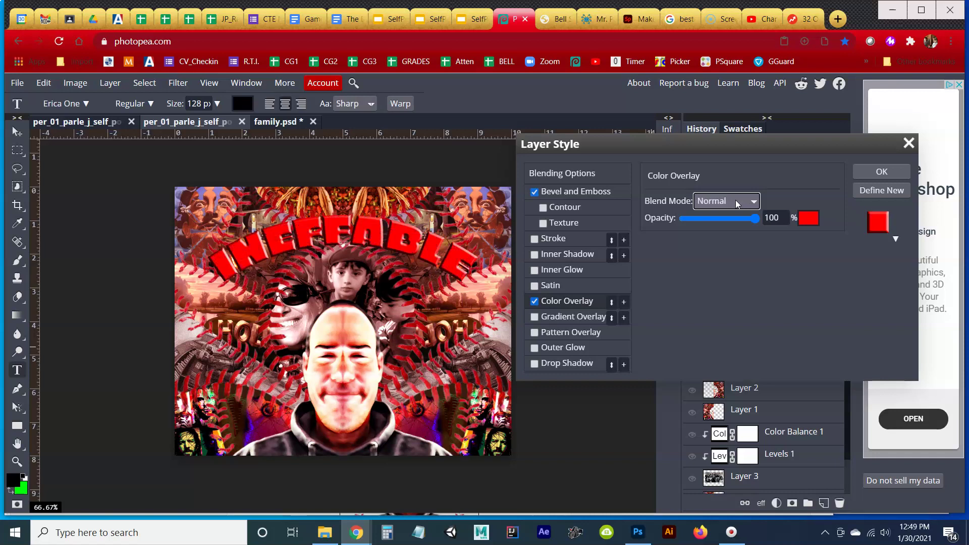
key("Down")
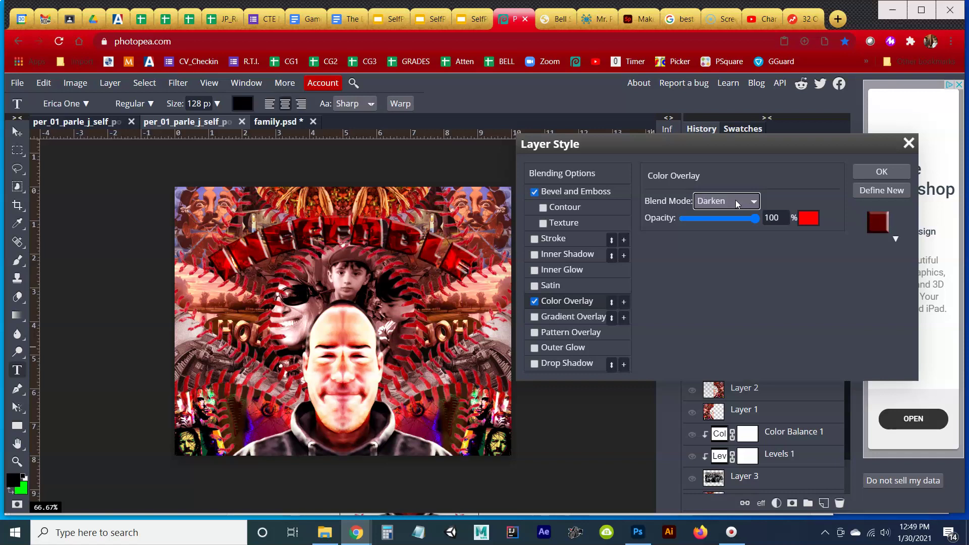
key("Down")
key("Down")
key("Down")
key("Down")
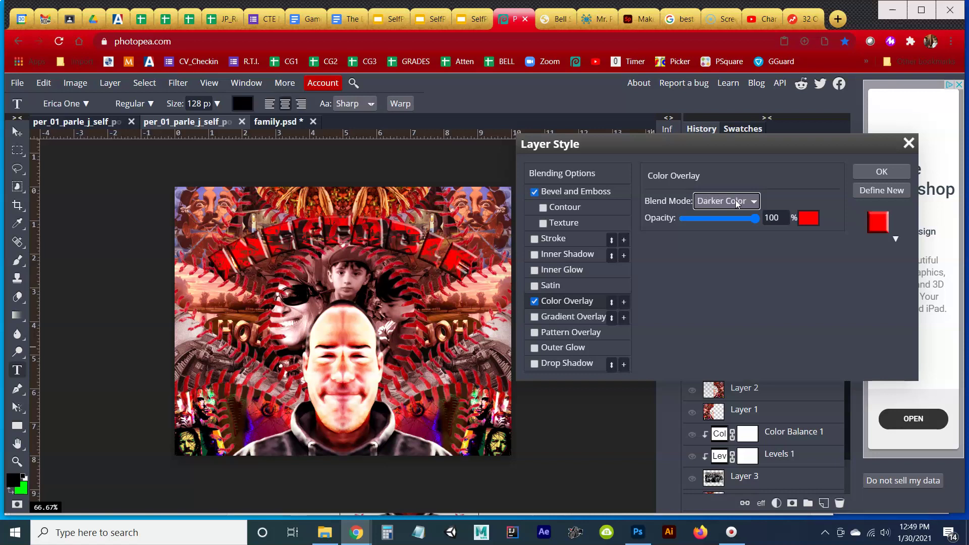
key("Down")
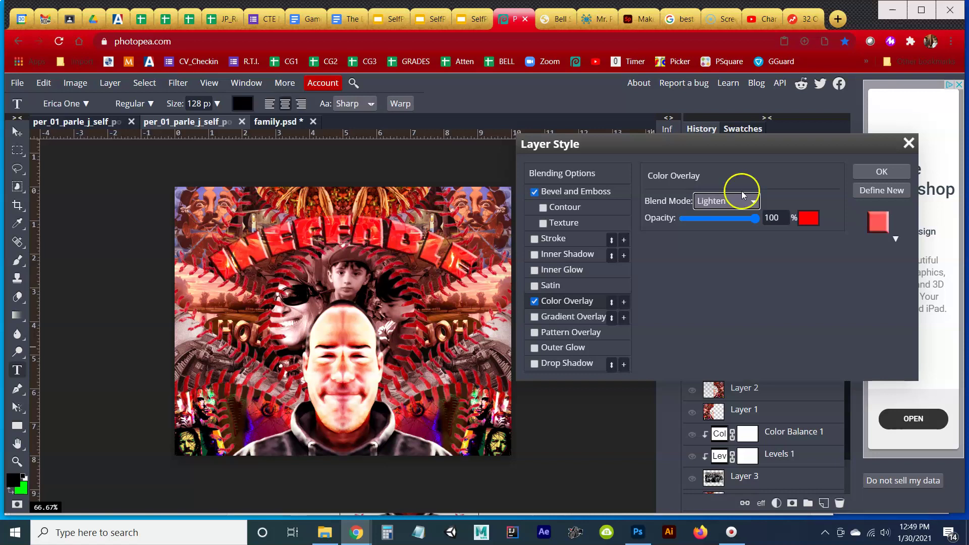
left_click_drag(754, 218, 727, 223)
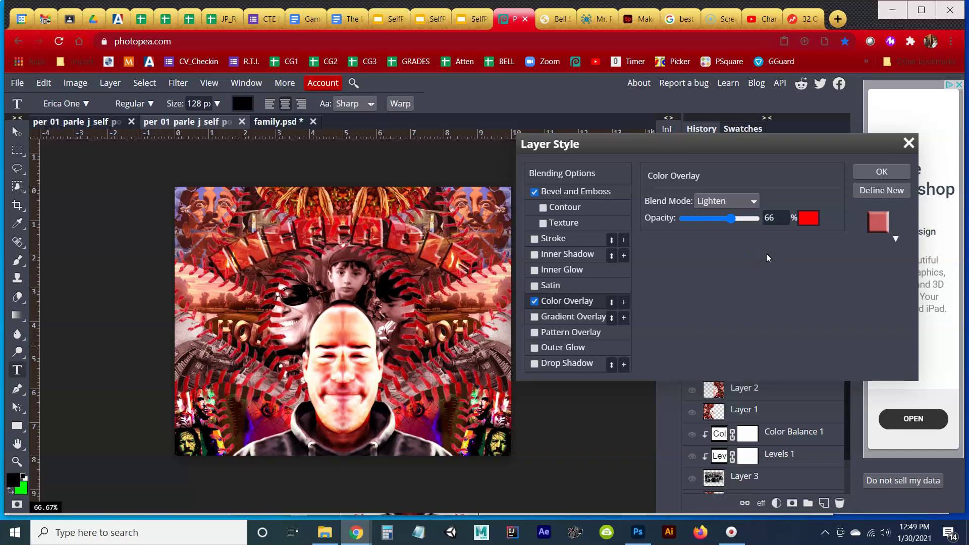
left_click(867, 173)
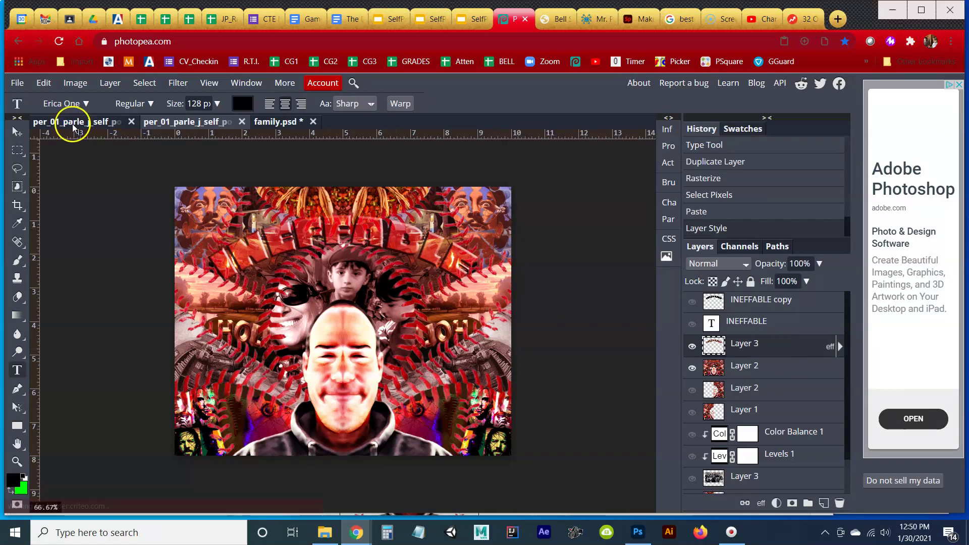
- Save the collage as a new PSD with the file name ending in '2_FINAL'
left_click(22, 87)
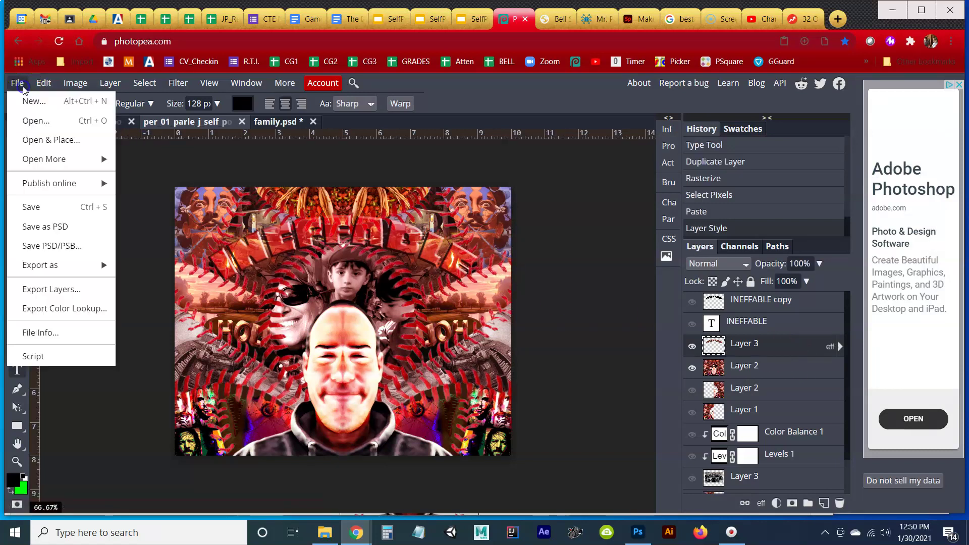
left_click(35, 226)
left_click(368, 241)
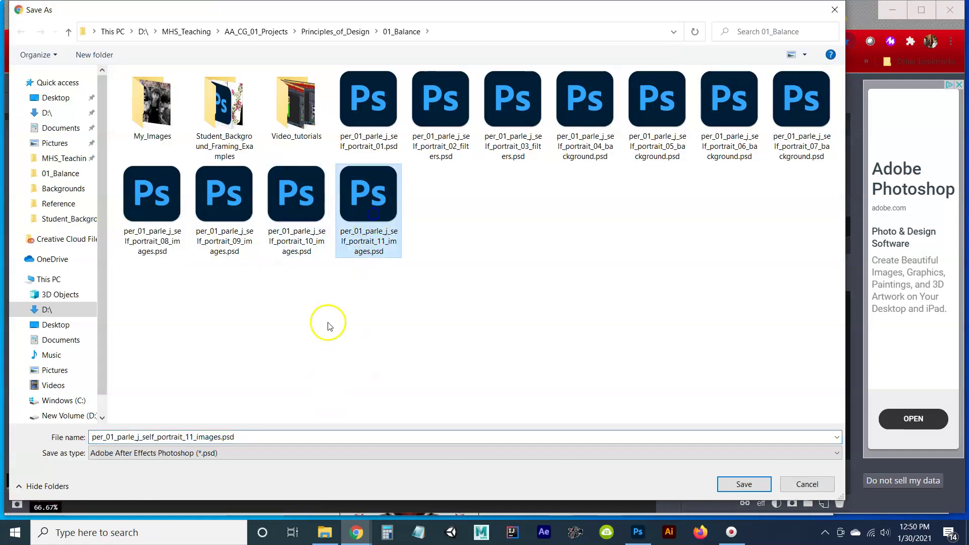
double_click(215, 436)
left_click(218, 437)
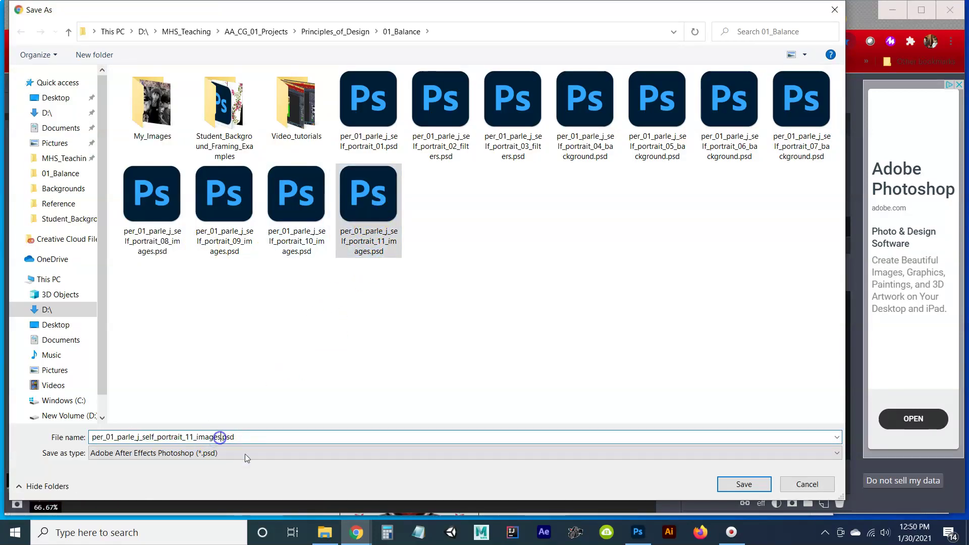
key("BackSpace")
key("BackSpace")
key("BackSpace")
key("BackSpace")
key("BackSpace")
key("BackSpace")
key("BackSpace")
key("BackSpace")
key("BackSpace")
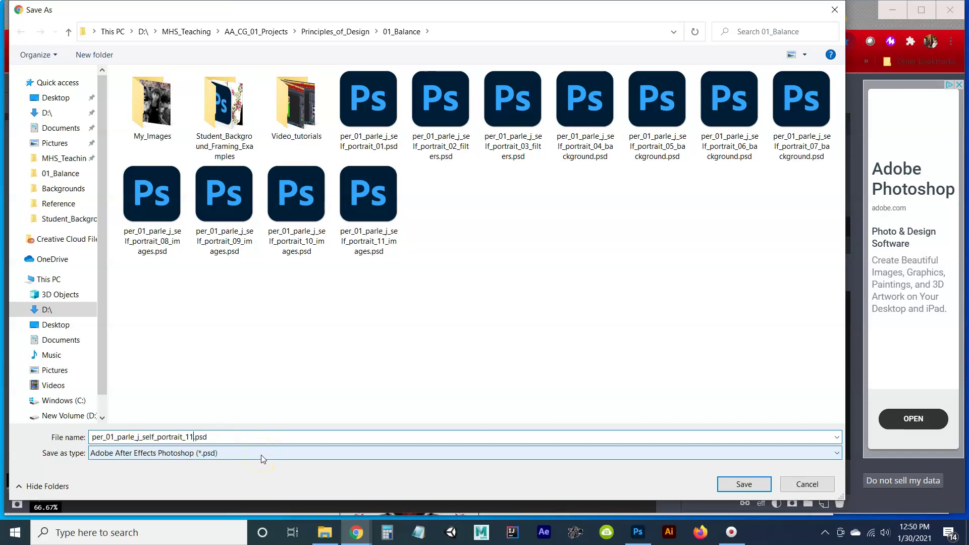
type("2_FINAL")
left_click(745, 484)
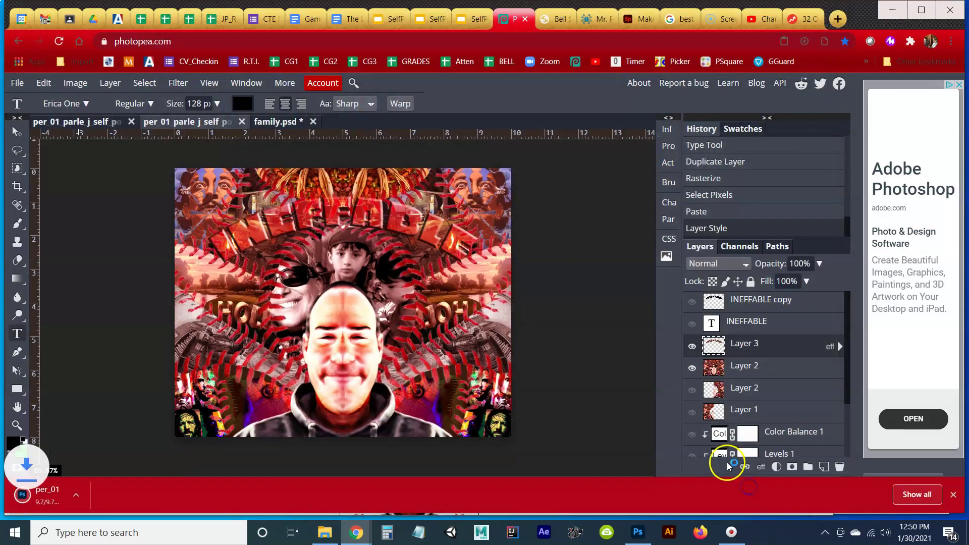
left_click(954, 495)
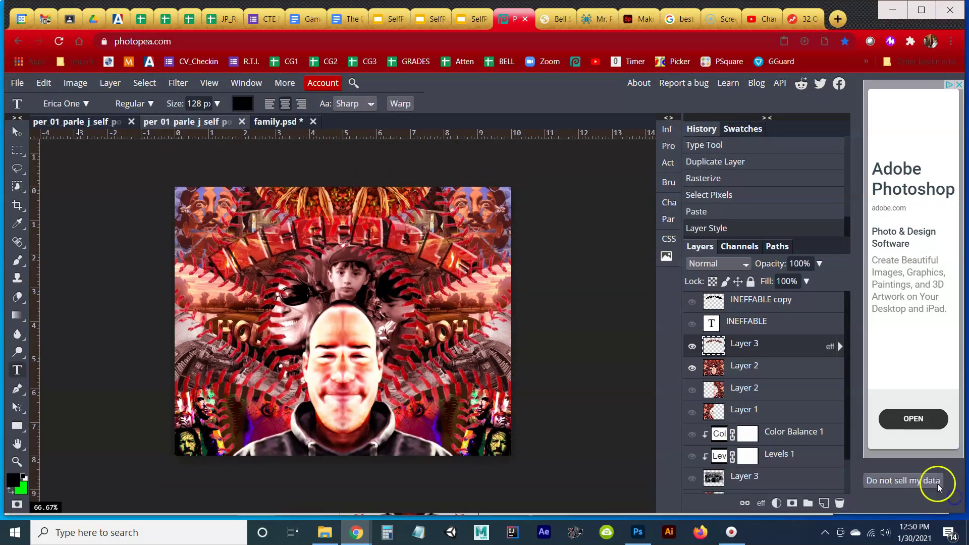
- Flatten all layers into a single Background layer
right_click(775, 302)
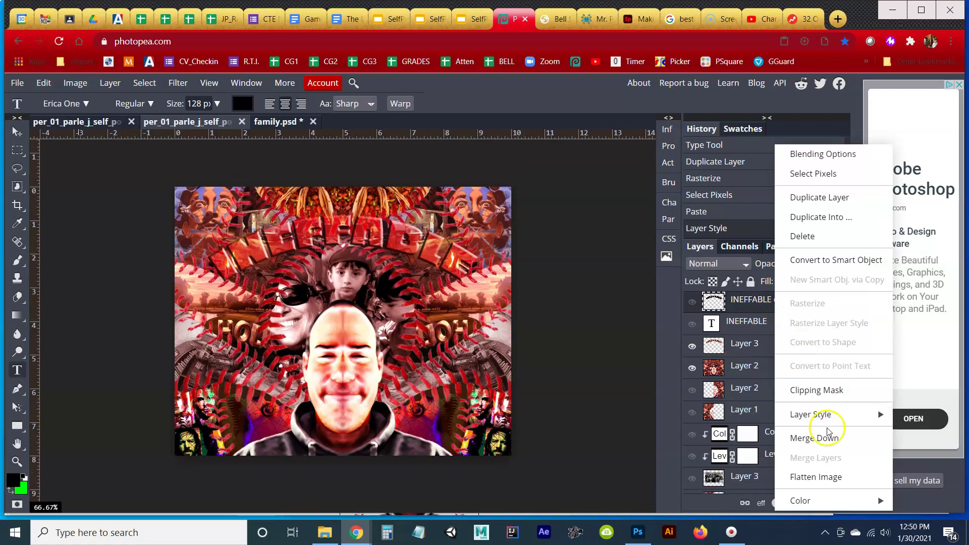
left_click(823, 478)
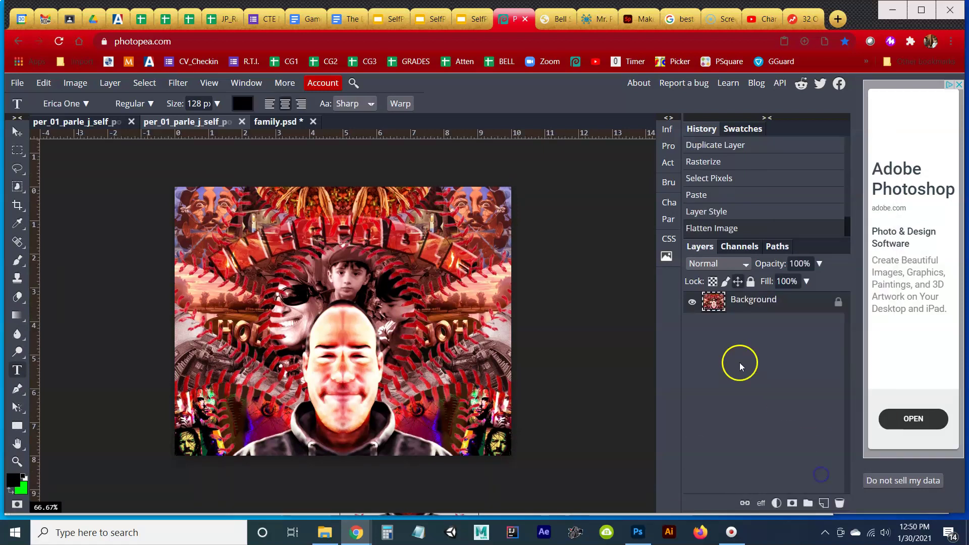
left_click(17, 83)
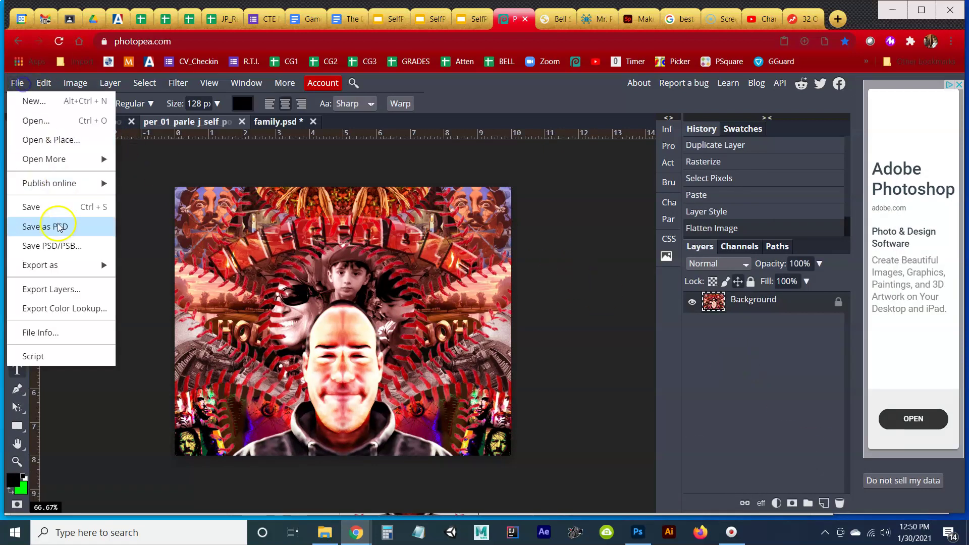
- Export the flattened collage as a JPG with quality raised to 100%
mouse_move(61, 265)
left_click(180, 287)
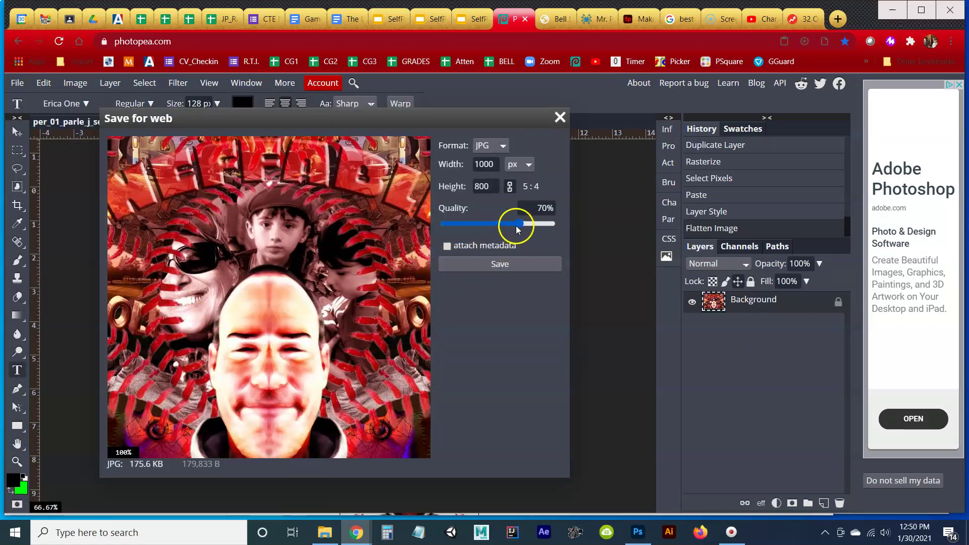
left_click_drag(516, 224, 561, 224)
left_click(527, 263)
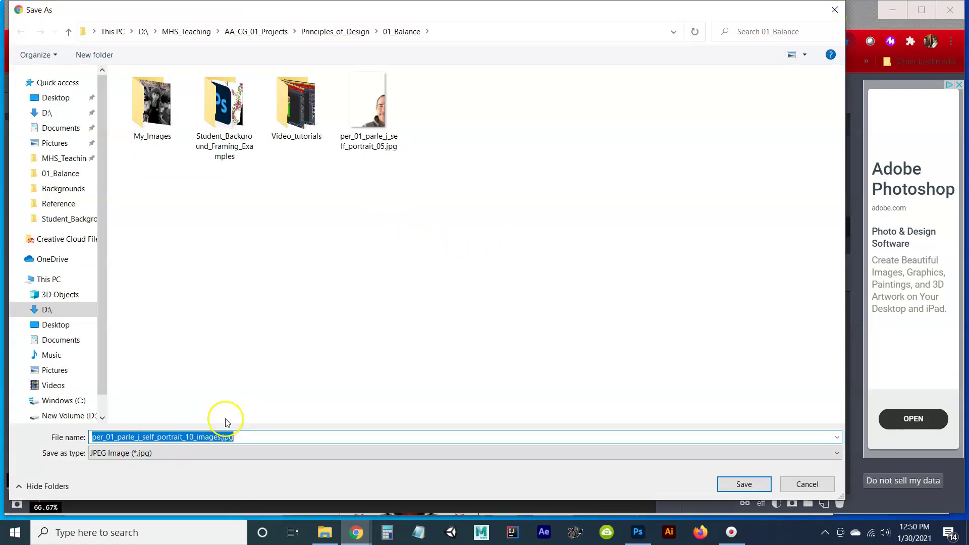
- Save the JPG with the file name ending in '_final.jpg'
left_click(197, 437)
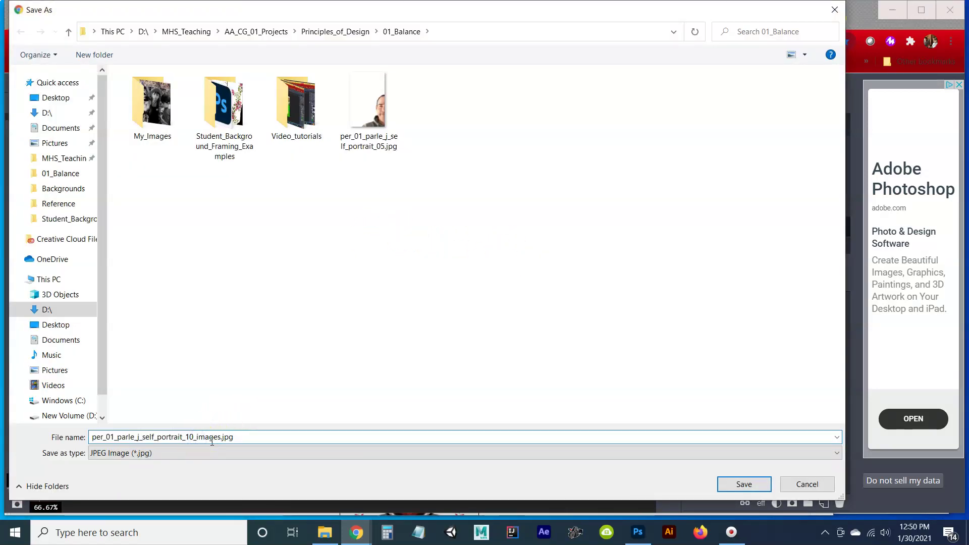
left_click(220, 438)
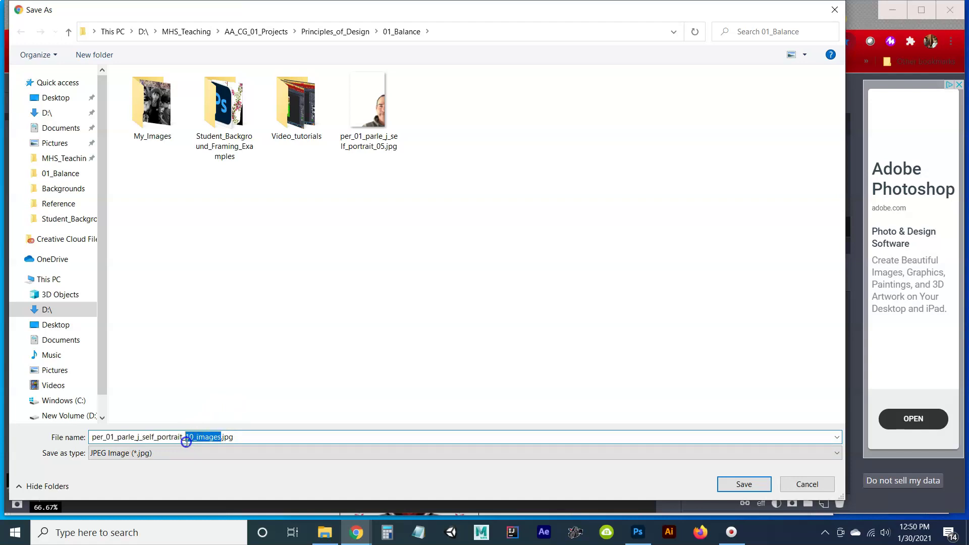
type("final")
left_click(737, 485)
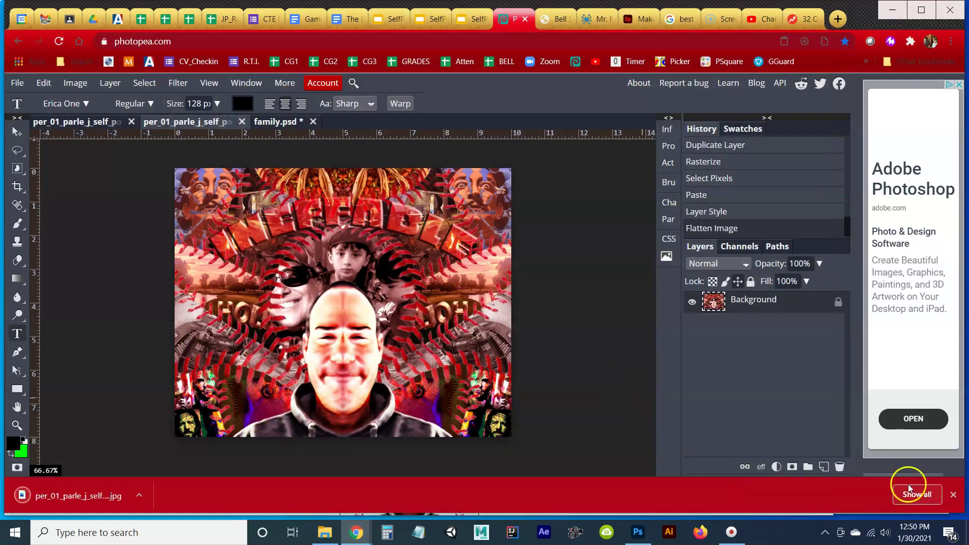